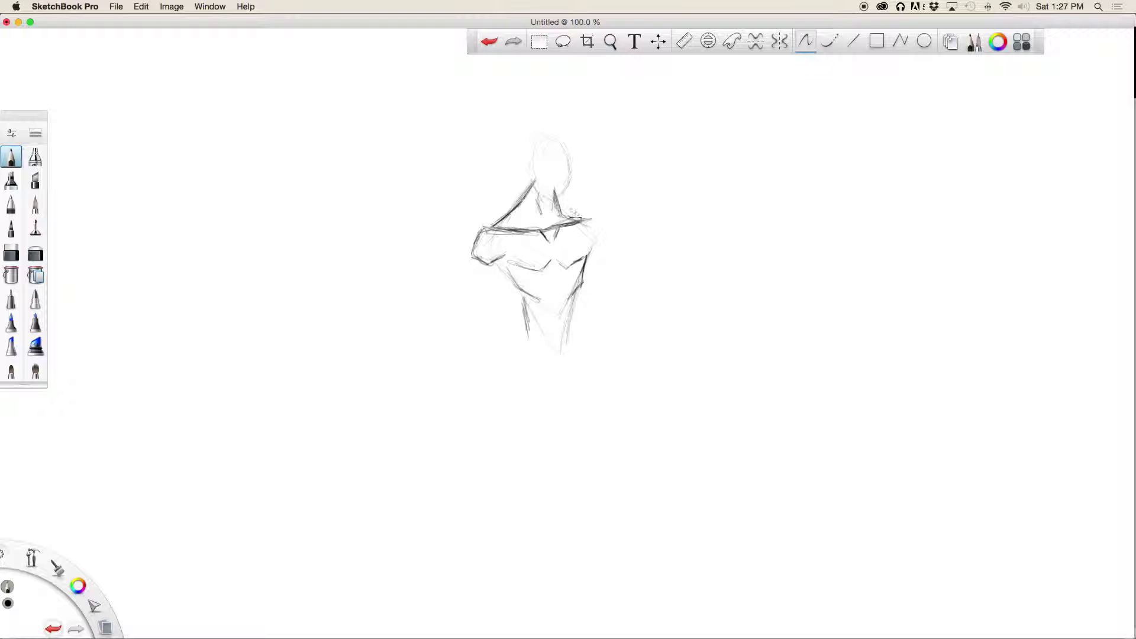
- Sketch the neck line and shoulder on the figure's right-hand side, and outline the waist and V-shaped pelvis
drag(565, 213, 556, 192)
drag(594, 239, 604, 243)
mouse_move(525, 300)
mouse_down()
mouse_move(528, 321)
mouse_move(568, 328)
mouse_move(567, 340)
mouse_up()
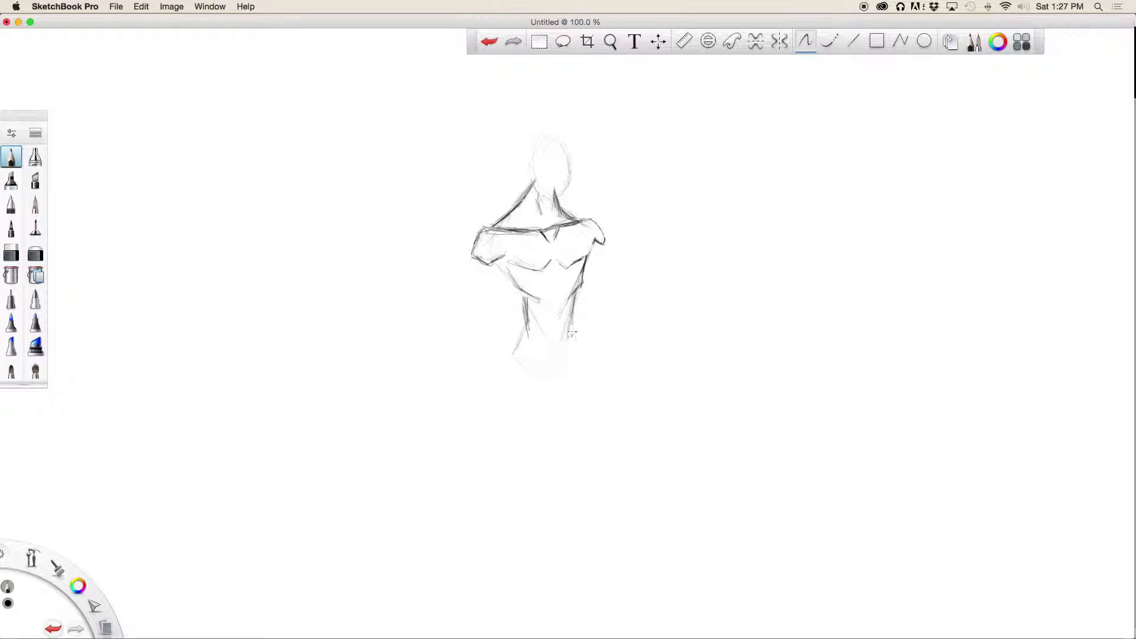
mouse_move(572, 321)
mouse_down()
mouse_move(578, 346)
mouse_move(546, 376)
mouse_move(515, 358)
mouse_move(520, 340)
mouse_up()
- Sketch the left-hand arm hanging from the shoulder, with elbow, forearm and a pointed hand shape
mouse_move(475, 287)
mouse_down()
mouse_move(480, 271)
mouse_move(506, 291)
mouse_move(488, 312)
mouse_up()
mouse_move(480, 264)
mouse_down()
mouse_move(472, 317)
mouse_move(494, 314)
mouse_move(496, 330)
mouse_move(471, 328)
mouse_move(471, 344)
mouse_move(489, 383)
mouse_move(507, 276)
mouse_up()
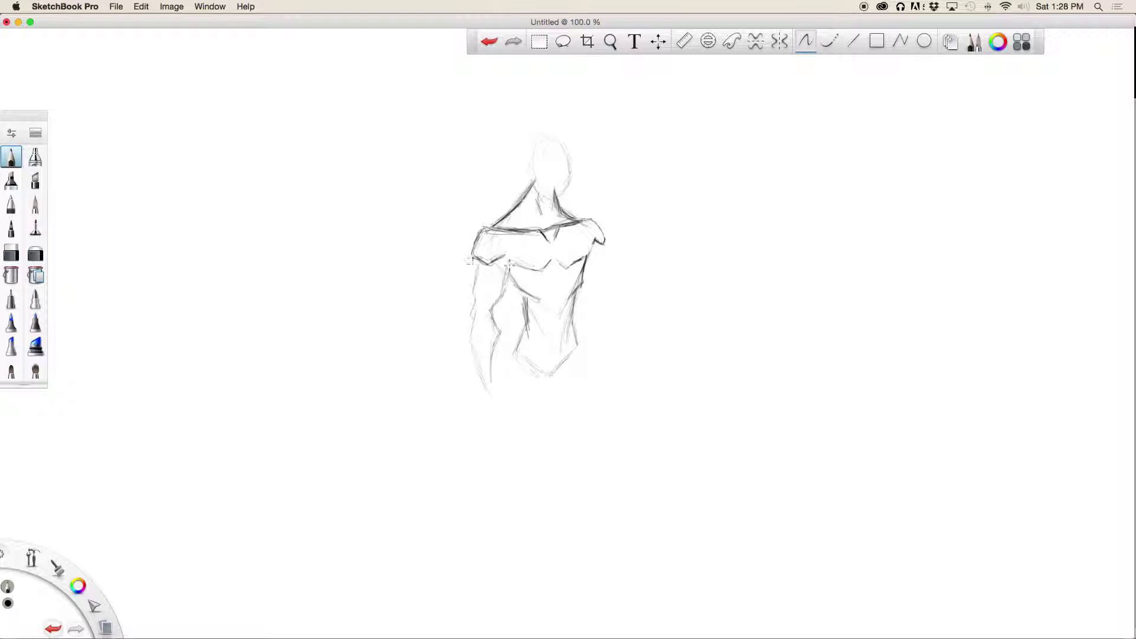
mouse_move(481, 377)
mouse_down()
mouse_move(486, 422)
mouse_move(500, 422)
mouse_move(482, 410)
mouse_move(496, 440)
mouse_move(491, 387)
mouse_move(503, 421)
mouse_move(499, 396)
mouse_move(485, 389)
mouse_move(489, 431)
mouse_up()
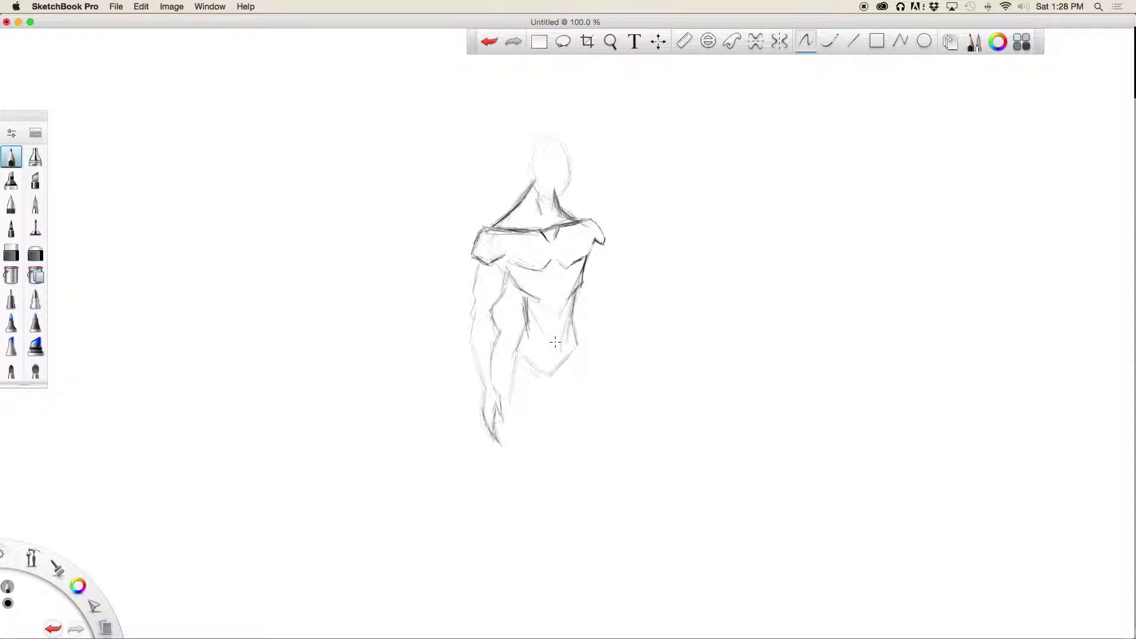
- Sketch both thighs from the hips down to tapered points at the knees
scroll(555, 342, right, 3)
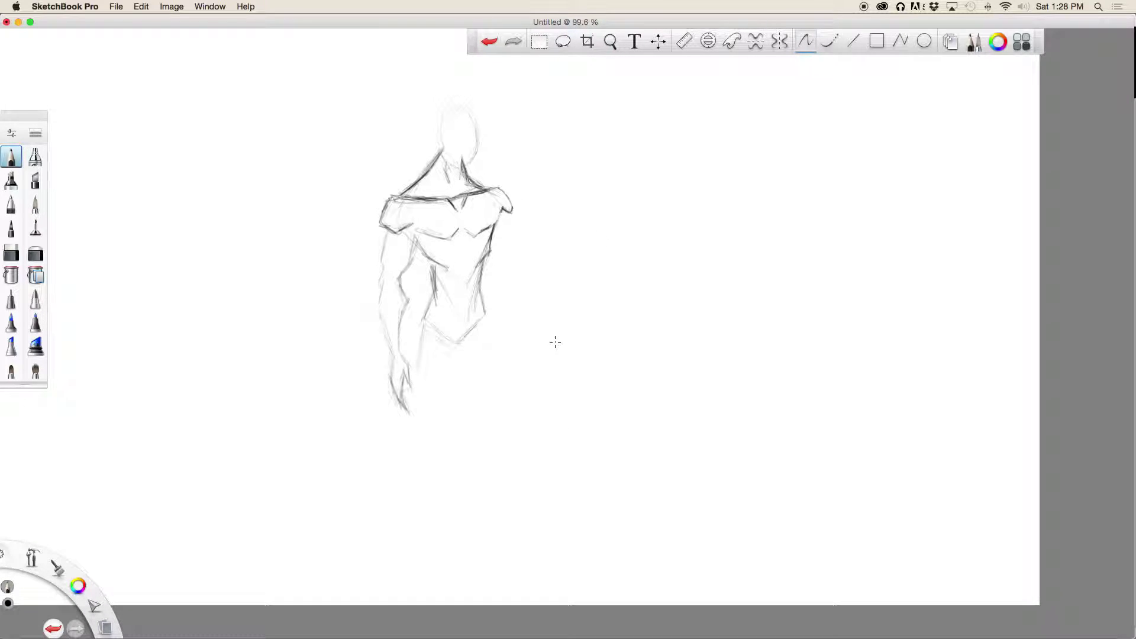
key(super+0)
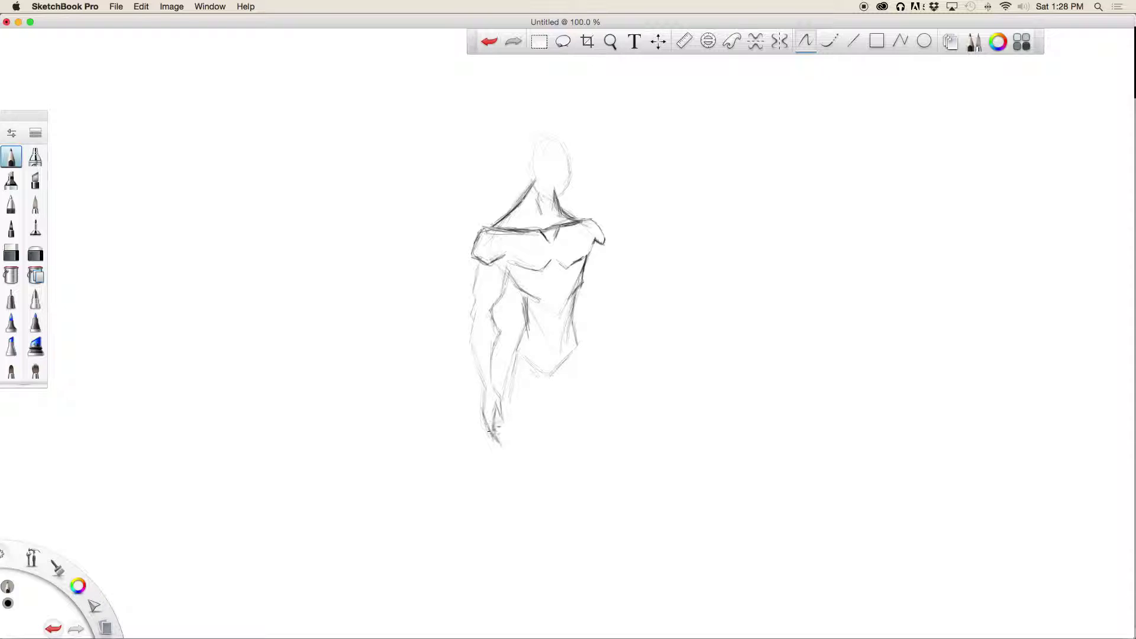
mouse_move(511, 475)
mouse_down()
mouse_move(550, 393)
mouse_move(553, 402)
mouse_move(544, 442)
mouse_move(541, 432)
mouse_move(510, 472)
mouse_move(495, 456)
mouse_move(516, 350)
mouse_up()
mouse_move(570, 324)
mouse_down()
mouse_move(584, 408)
mouse_move(569, 452)
mouse_move(590, 430)
mouse_move(583, 375)
mouse_up()
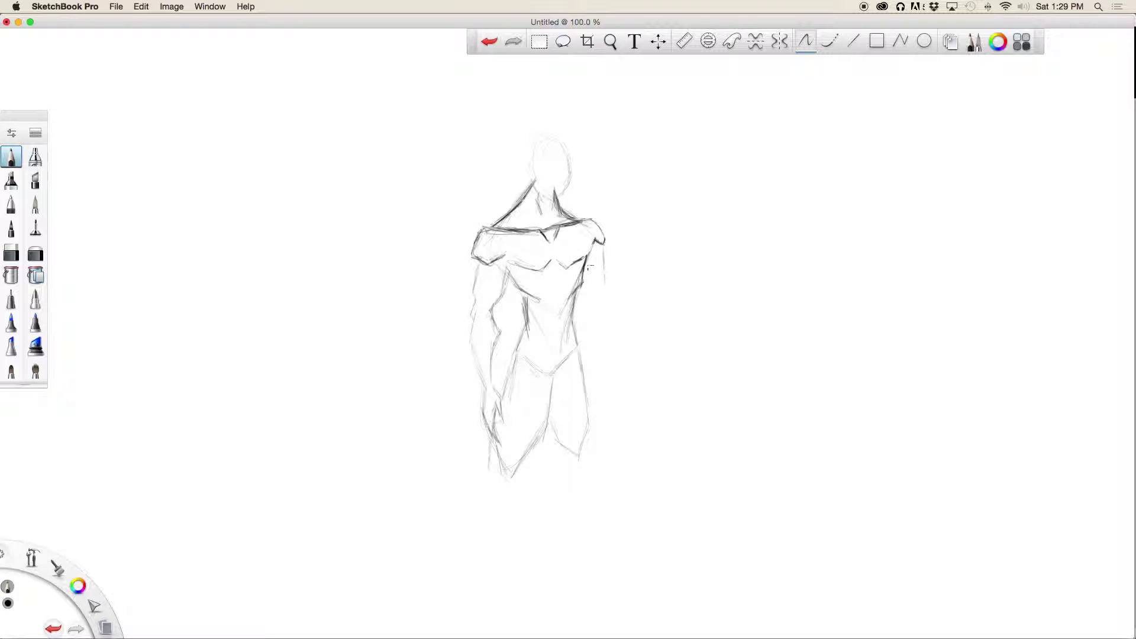
- Sketch the right-hand arm from the shoulder through the elbow and forearm to the hand
drag(477, 270, 484, 220)
drag(584, 282, 590, 301)
drag(601, 345, 603, 353)
drag(602, 295, 612, 315)
drag(608, 275, 605, 297)
drag(604, 246, 608, 273)
drag(591, 321, 601, 343)
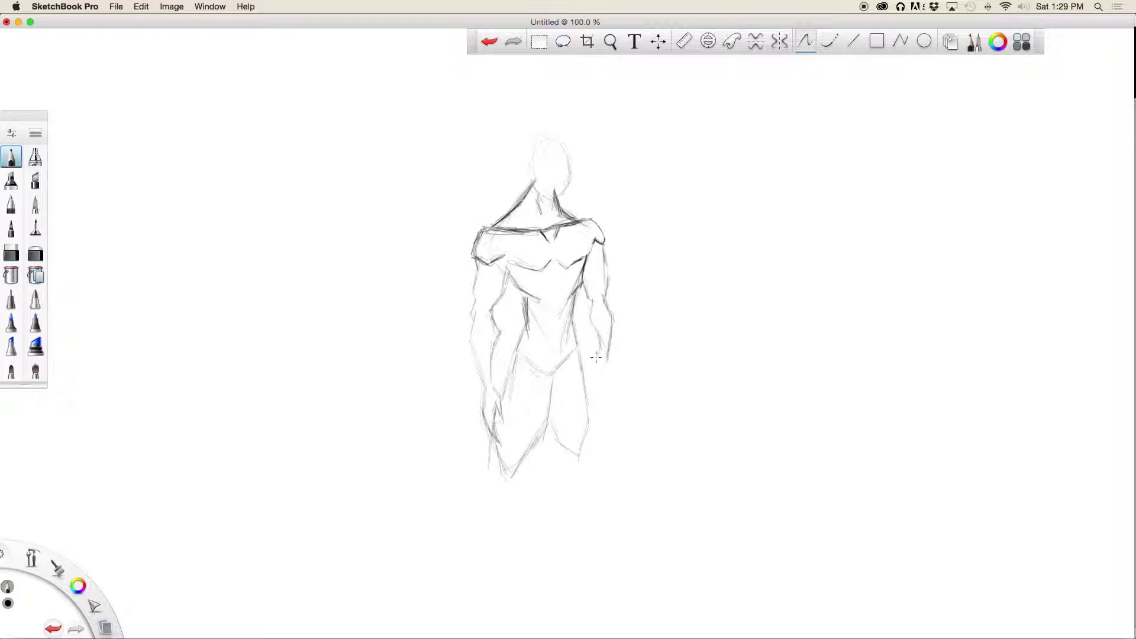
mouse_move(601, 368)
mouse_down()
mouse_move(604, 391)
mouse_move(608, 373)
mouse_move(596, 390)
mouse_move(594, 374)
mouse_up()
- Sketch the left-hand lower leg from the knee to the ankle, ending in a front-facing foot
mouse_move(500, 461)
mouse_down()
mouse_move(505, 490)
mouse_move(516, 480)
mouse_up()
drag(498, 471, 489, 511)
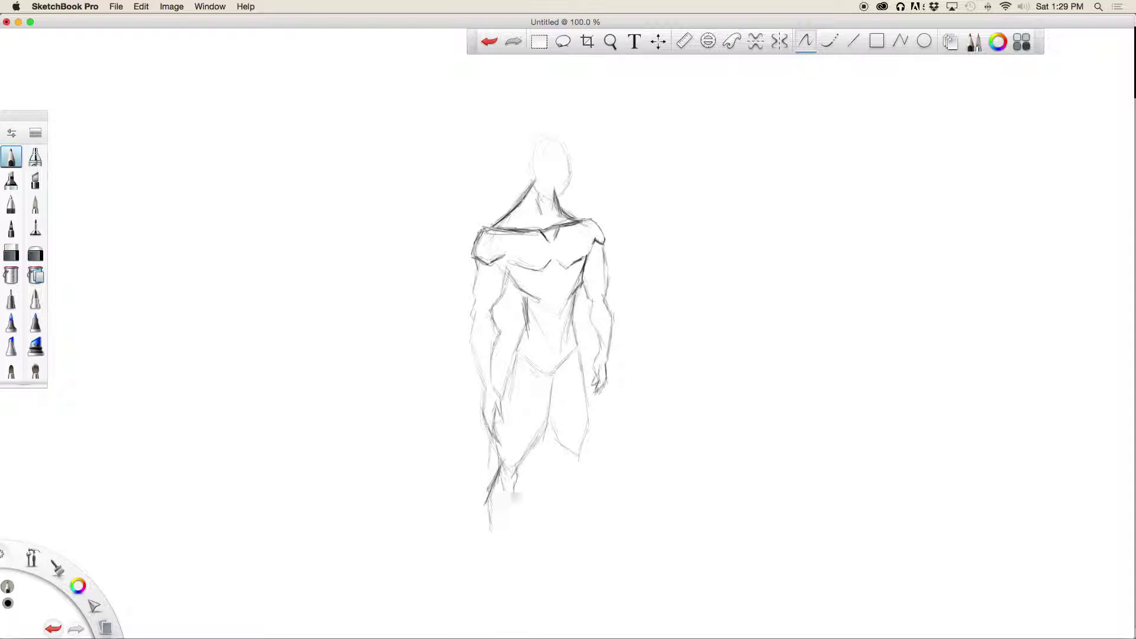
drag(514, 474, 498, 561)
drag(489, 521, 481, 575)
drag(499, 559, 505, 580)
mouse_move(474, 587)
mouse_down()
mouse_move(509, 586)
mouse_move(476, 585)
mouse_move(498, 575)
mouse_up()
mouse_move(487, 566)
mouse_down()
mouse_move(478, 581)
mouse_move(503, 571)
mouse_up()
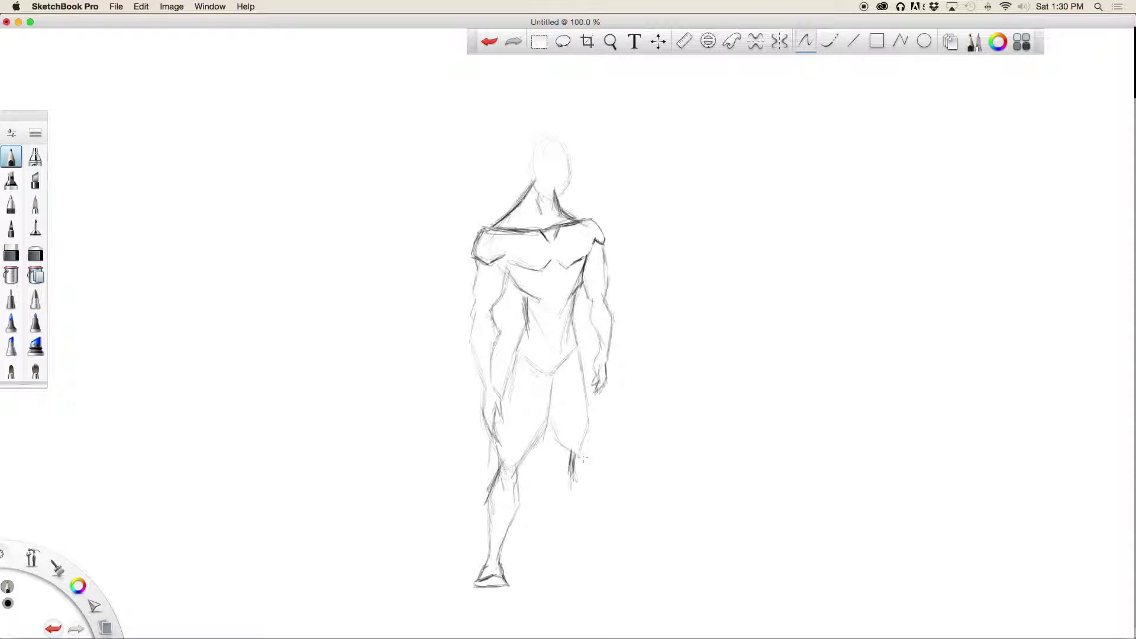
- Rough in the right-hand lower leg and erase both lower legs up to the knees
drag(571, 456, 591, 544)
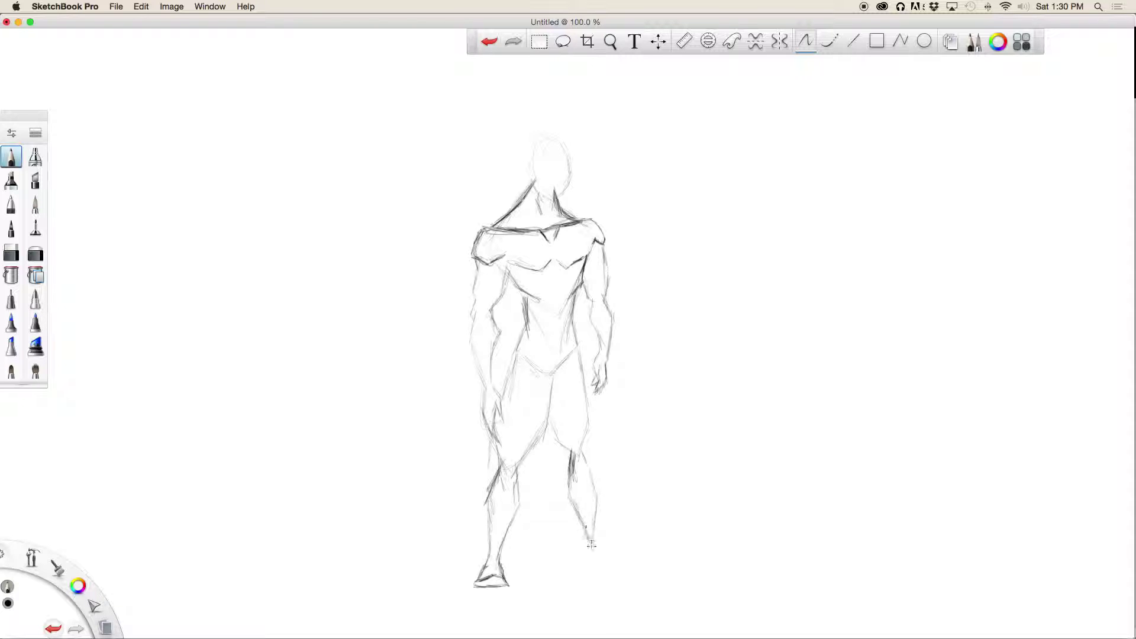
mouse_move(586, 454)
mouse_down()
mouse_move(591, 470)
mouse_move(583, 447)
mouse_move(590, 468)
mouse_move(573, 475)
mouse_move(594, 490)
mouse_move(591, 540)
mouse_move(572, 536)
mouse_move(578, 520)
mouse_move(590, 553)
mouse_move(573, 501)
mouse_move(578, 456)
mouse_move(599, 516)
mouse_up()
mouse_move(518, 491)
mouse_down()
mouse_move(502, 562)
mouse_move(491, 500)
mouse_move(486, 516)
mouse_move(515, 477)
mouse_move(513, 531)
mouse_up()
key(e)
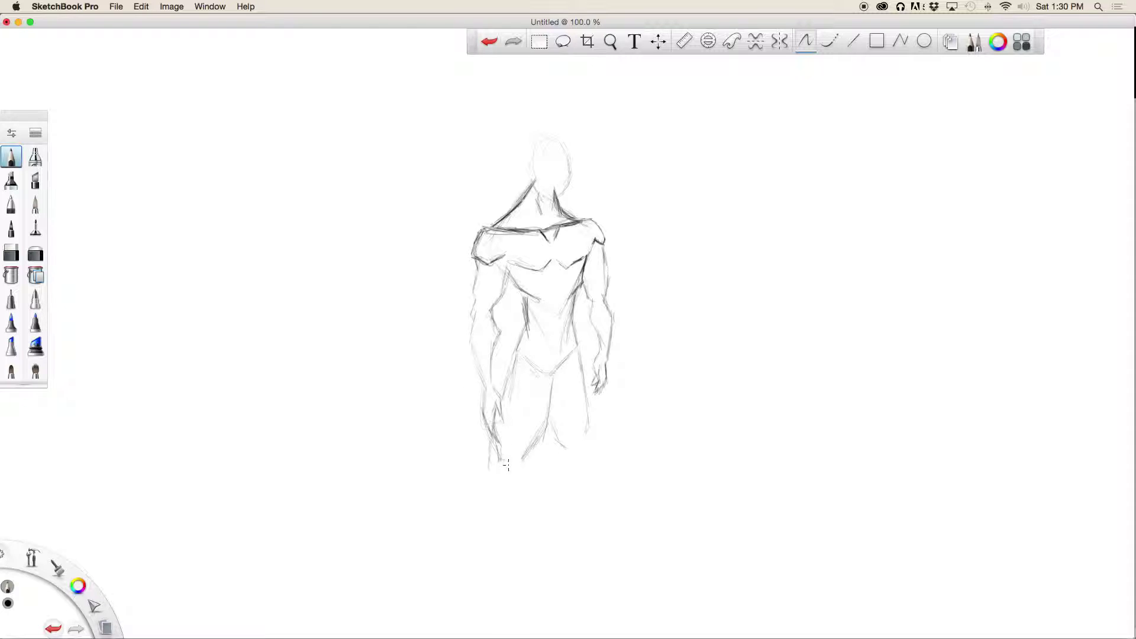
- Redraw the lower ends of both thighs with firmer lines converging at the knees
drag(527, 453, 511, 471)
mouse_move(494, 441)
mouse_down()
mouse_move(511, 472)
mouse_move(537, 440)
mouse_move(585, 463)
mouse_up()
drag(589, 420, 585, 459)
drag(552, 419, 560, 439)
drag(483, 417, 494, 438)
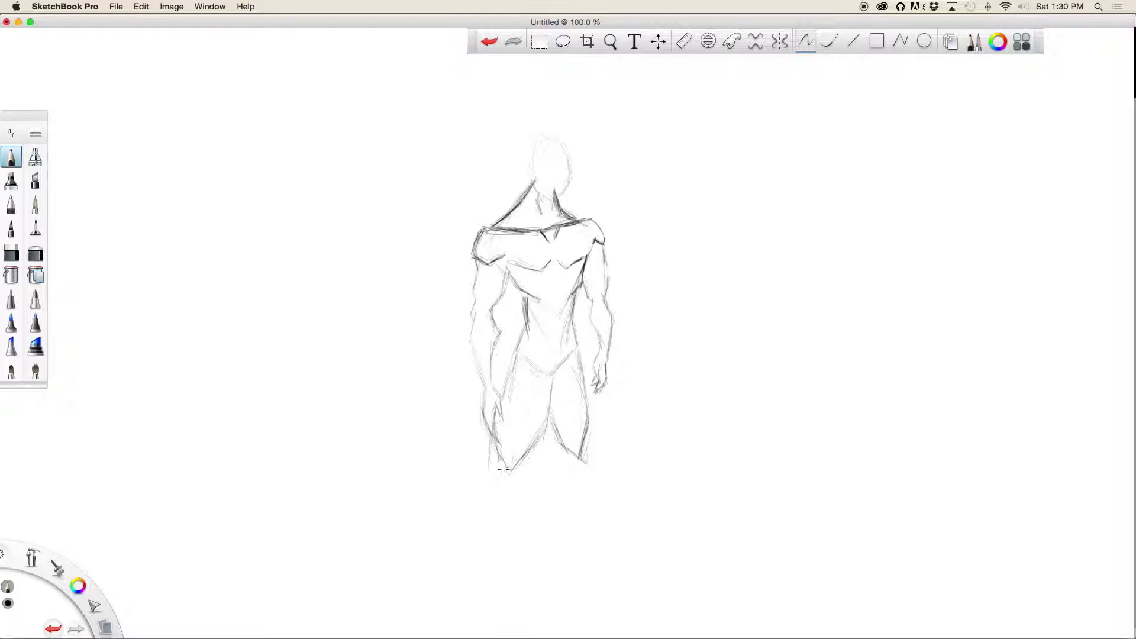
- Sketch a diamond-shaped calf below the left-hand knee
mouse_move(504, 472)
mouse_down()
mouse_move(488, 491)
mouse_move(495, 516)
mouse_move(526, 484)
mouse_move(504, 532)
mouse_up()
drag(527, 490, 505, 531)
mouse_move(502, 461)
mouse_down()
mouse_move(495, 477)
mouse_move(527, 486)
mouse_move(489, 491)
mouse_move(505, 531)
mouse_up()
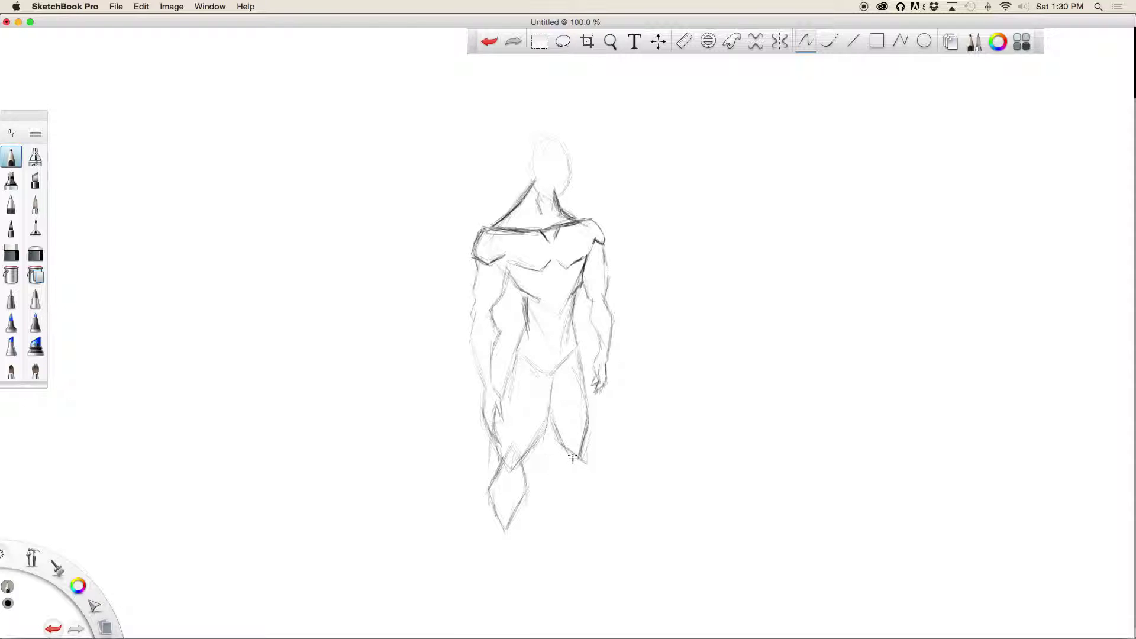
drag(578, 441, 599, 475)
mouse_move(576, 489)
mouse_down()
mouse_move(577, 443)
mouse_move(603, 471)
mouse_move(599, 496)
mouse_up()
key(super+z)
key(super+z)
key(super+z)
key(super+z)
key(super+z)
- Darken the right-hand thigh and knee, and sketch a diamond-shaped calf beneath it
mouse_move(582, 406)
mouse_down()
mouse_move(592, 430)
mouse_move(579, 455)
mouse_move(558, 433)
mouse_up()
drag(550, 382, 577, 453)
drag(593, 501, 589, 524)
drag(569, 489, 581, 508)
mouse_move(576, 450)
mouse_down()
mouse_move(568, 486)
mouse_move(594, 471)
mouse_move(589, 515)
mouse_up()
mouse_move(586, 430)
mouse_down()
mouse_move(582, 462)
mouse_move(575, 443)
mouse_move(576, 463)
mouse_move(565, 447)
mouse_move(569, 485)
mouse_up()
mouse_move(550, 411)
mouse_down()
mouse_move(559, 438)
mouse_move(587, 456)
mouse_move(590, 430)
mouse_up()
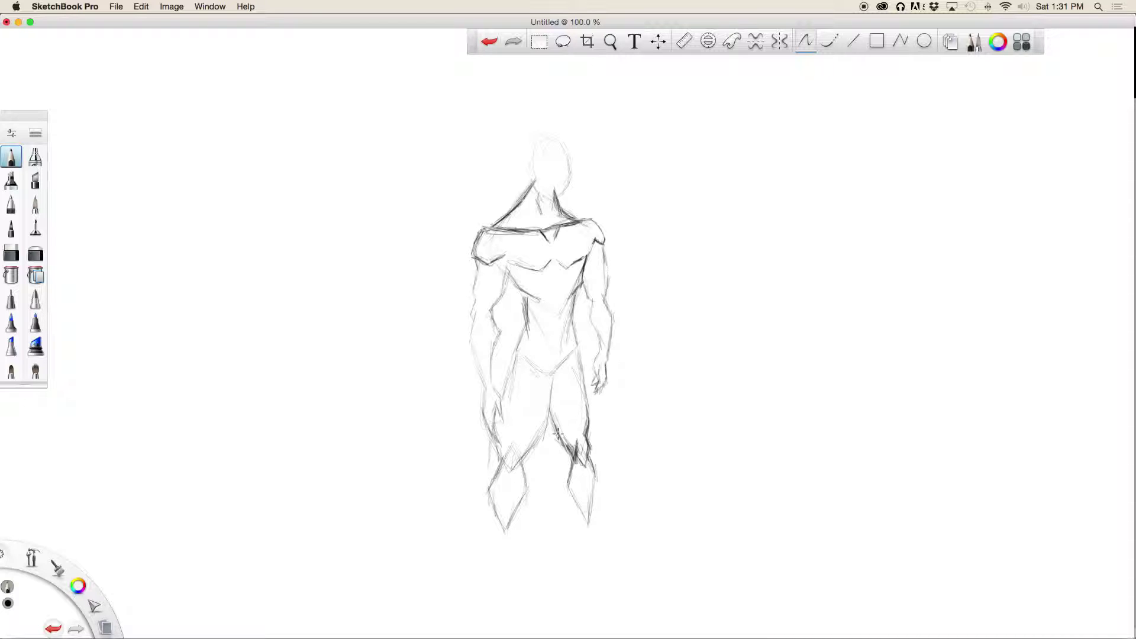
- Extend both lower legs toward the ankles and darken the left-hand leg's inner thigh and calf contour
drag(579, 505, 589, 525)
drag(592, 460, 591, 544)
drag(494, 514, 501, 555)
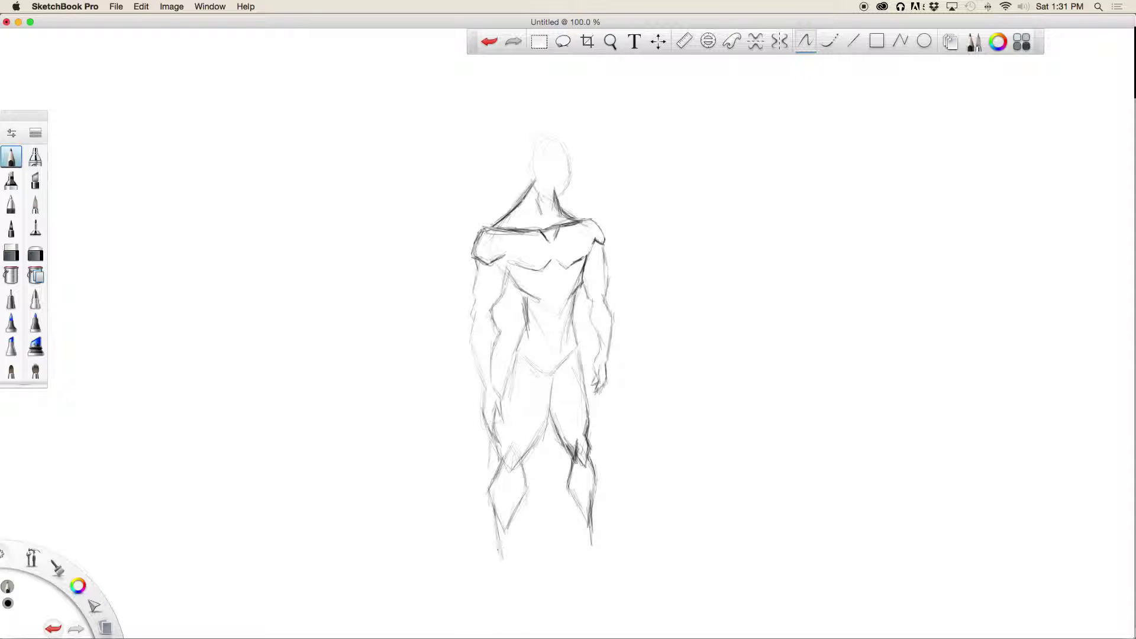
drag(497, 507, 499, 551)
mouse_move(521, 500)
mouse_down()
mouse_move(507, 564)
mouse_move(515, 516)
mouse_move(506, 538)
mouse_up()
mouse_move(521, 462)
mouse_down()
mouse_move(520, 515)
mouse_move(525, 460)
mouse_move(545, 430)
mouse_move(525, 462)
mouse_up()
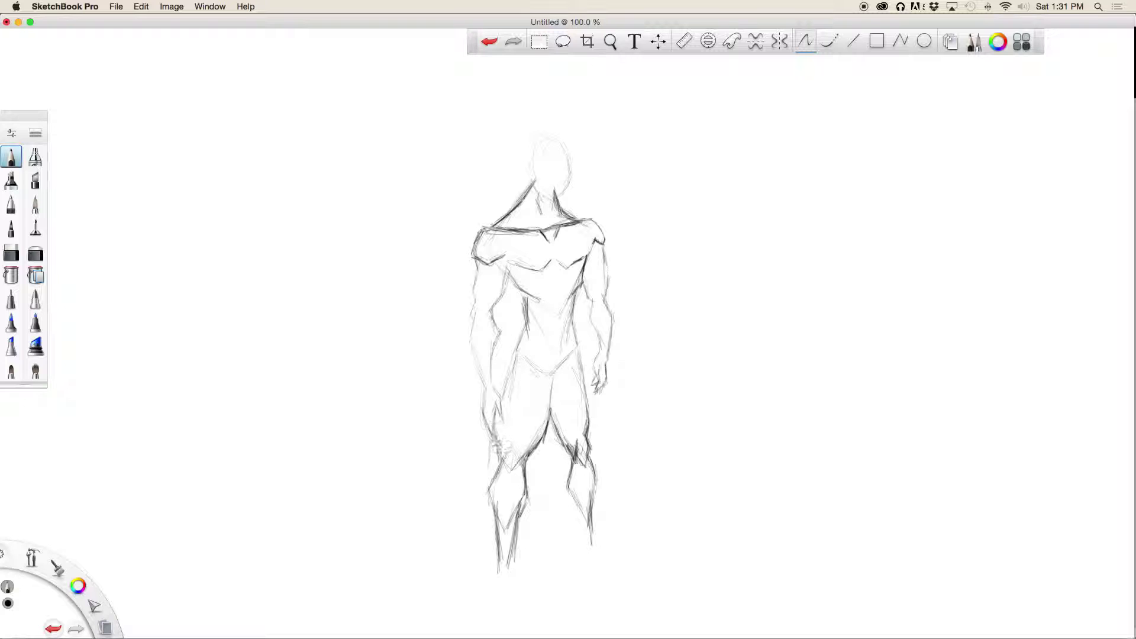
- Darken the hips and outer thighs, and reinforce both sides of the right-hand lower leg
drag(503, 384, 529, 320)
drag(581, 358, 585, 410)
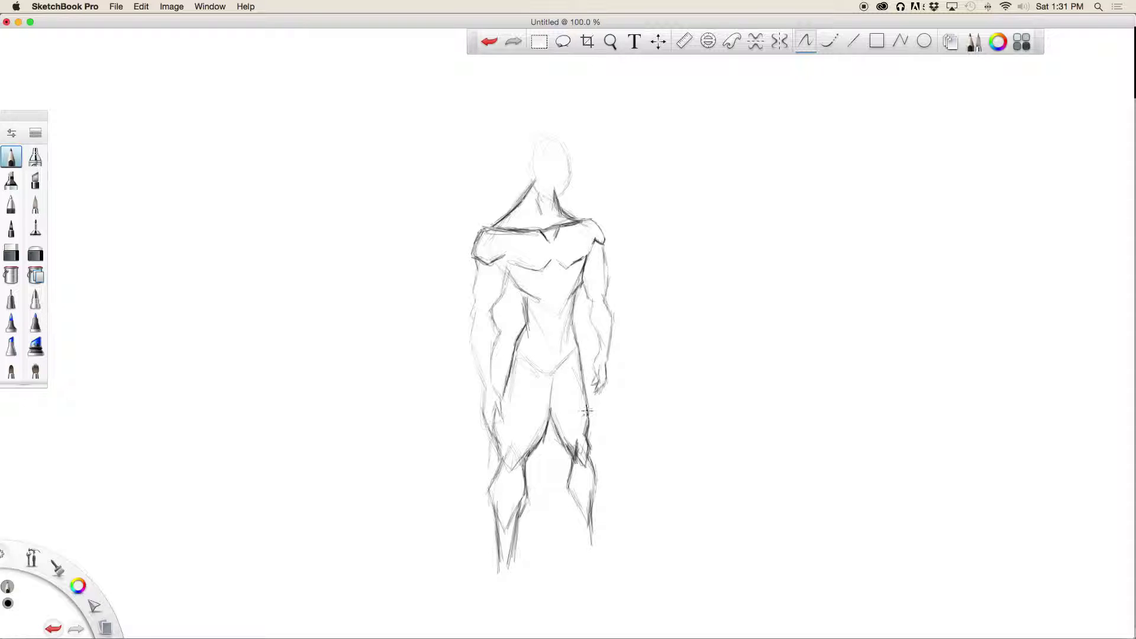
drag(590, 462, 591, 494)
drag(569, 454, 586, 549)
mouse_move(593, 496)
mouse_down()
mouse_move(592, 547)
mouse_move(594, 514)
mouse_up()
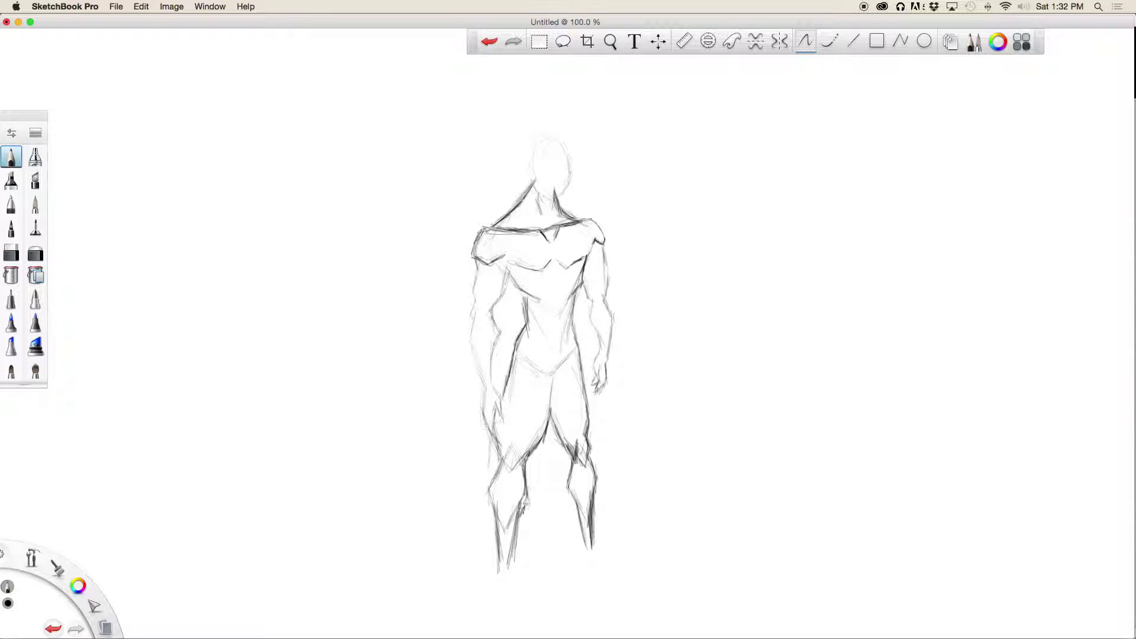
- Erase both lower legs below the upper calves
drag(528, 499, 506, 564)
mouse_move(494, 501)
mouse_down()
mouse_move(500, 548)
mouse_move(511, 537)
mouse_move(501, 556)
mouse_move(500, 526)
mouse_move(514, 508)
mouse_move(517, 532)
mouse_up()
mouse_move(583, 513)
mouse_down()
mouse_move(587, 527)
mouse_move(581, 495)
mouse_move(588, 532)
mouse_up()
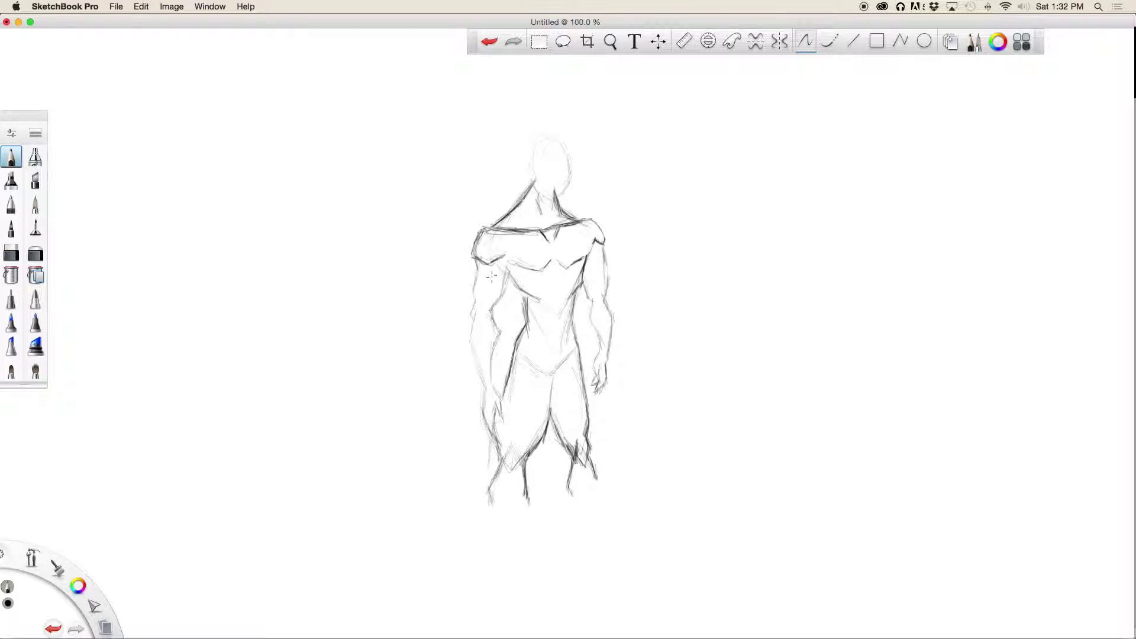
- Darken the inner contour of the left-hand arm from the armpit to the thumb and mark the upper-arm muscle
mouse_move(496, 271)
mouse_down()
mouse_move(494, 321)
mouse_move(506, 271)
mouse_move(497, 248)
mouse_move(504, 264)
mouse_move(487, 251)
mouse_move(497, 263)
mouse_move(501, 408)
mouse_up()
scroll(499, 339, up, 5)
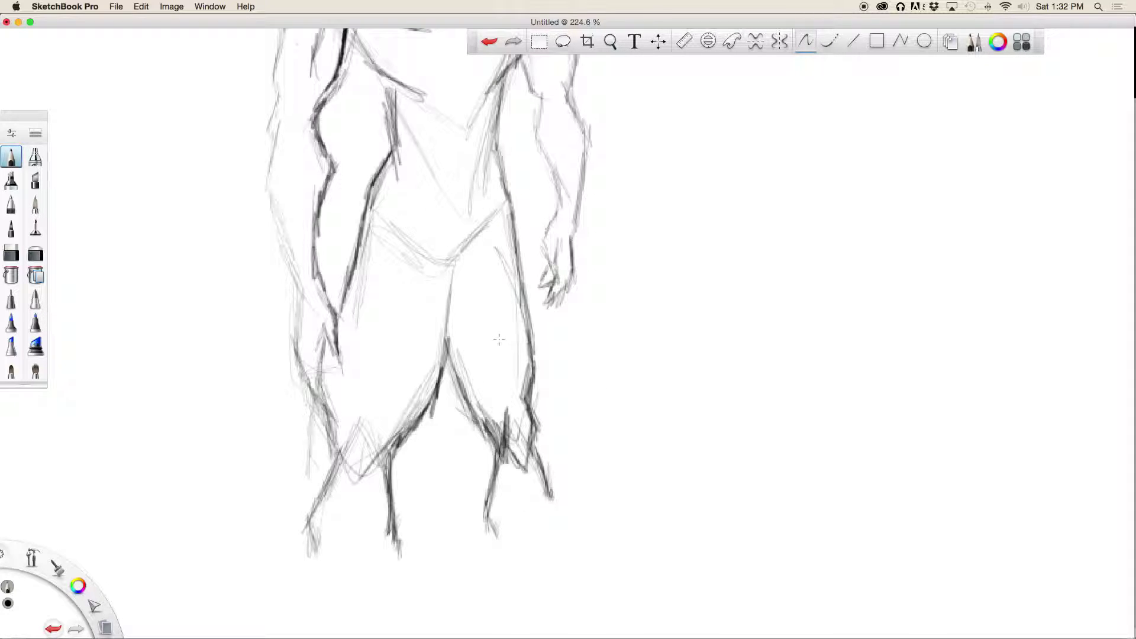
scroll(499, 339, up, 2)
mouse_move(327, 280)
mouse_down()
mouse_move(325, 302)
mouse_move(350, 335)
mouse_up()
key(super+0)
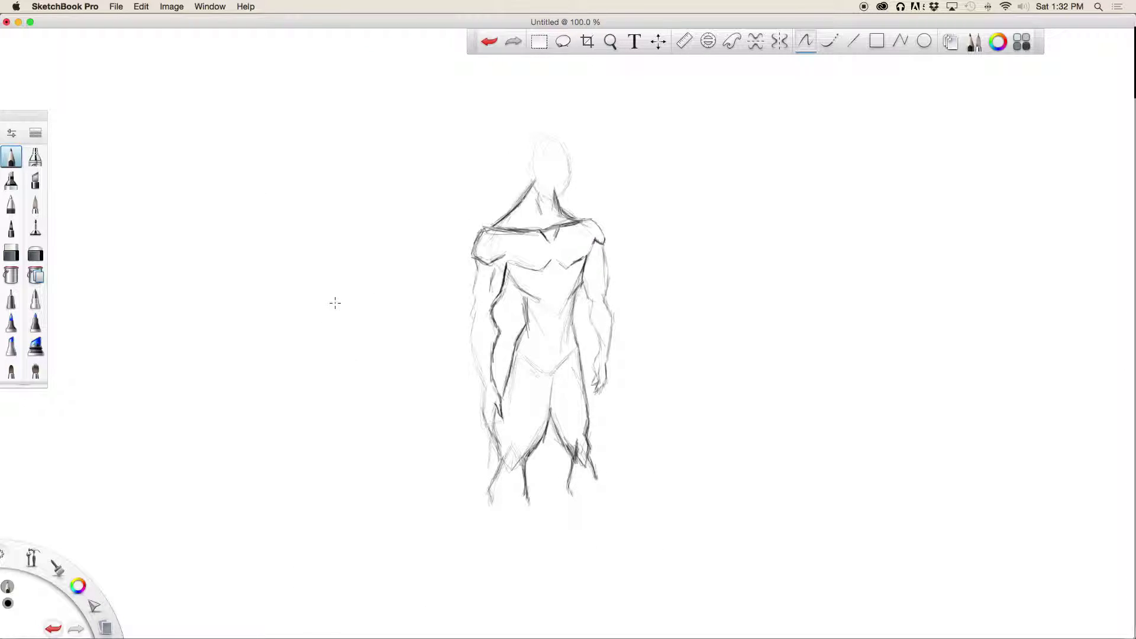
- Draw the fingers of the left-hand hand and darken the arm's outer contour, adding a forearm muscle line
scroll(334, 298, up, 5)
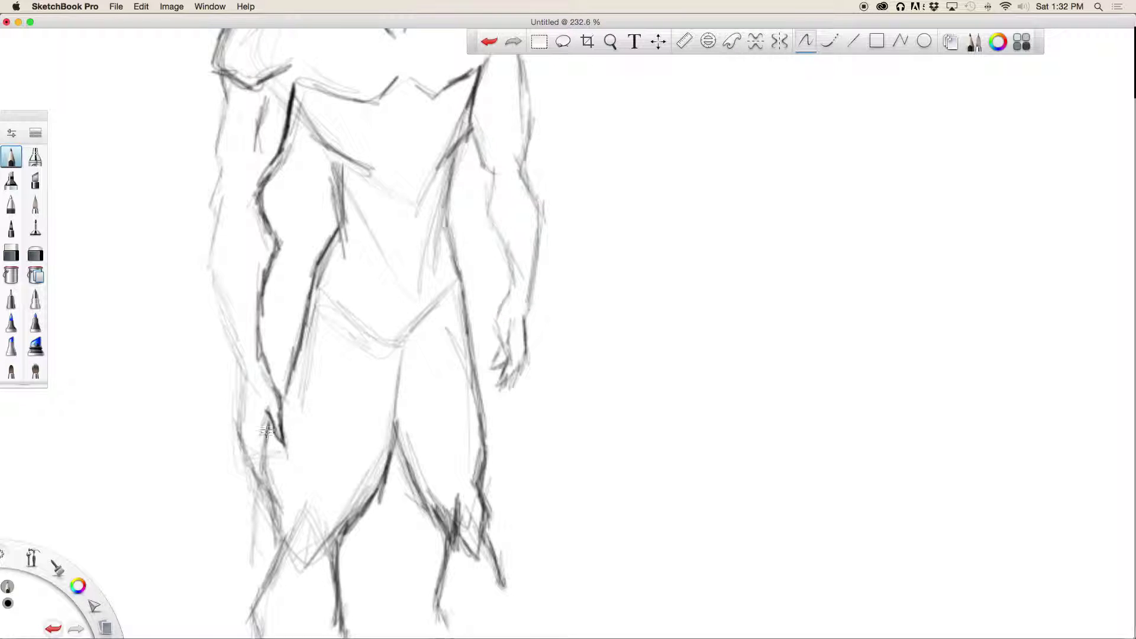
mouse_move(263, 445)
mouse_down()
mouse_move(267, 484)
mouse_move(255, 438)
mouse_move(261, 478)
mouse_move(239, 425)
mouse_move(240, 441)
mouse_move(245, 379)
mouse_move(221, 324)
mouse_move(231, 299)
mouse_move(212, 243)
mouse_move(220, 213)
mouse_move(216, 289)
mouse_move(234, 337)
mouse_up()
drag(242, 236, 244, 290)
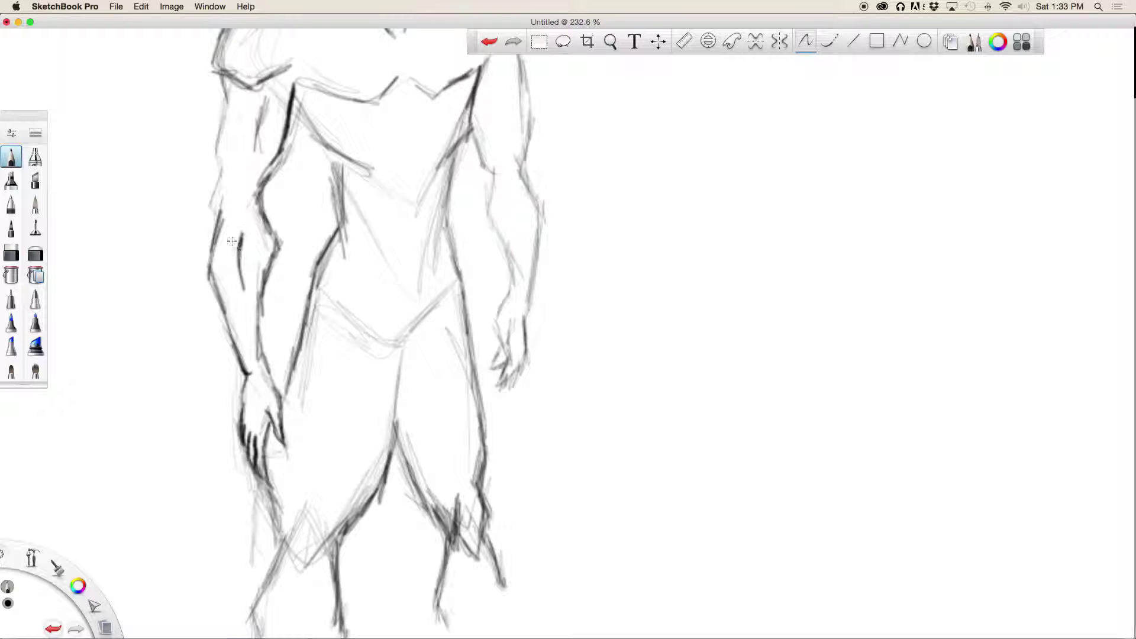
mouse_move(215, 212)
mouse_down()
mouse_move(229, 88)
mouse_move(213, 52)
mouse_up()
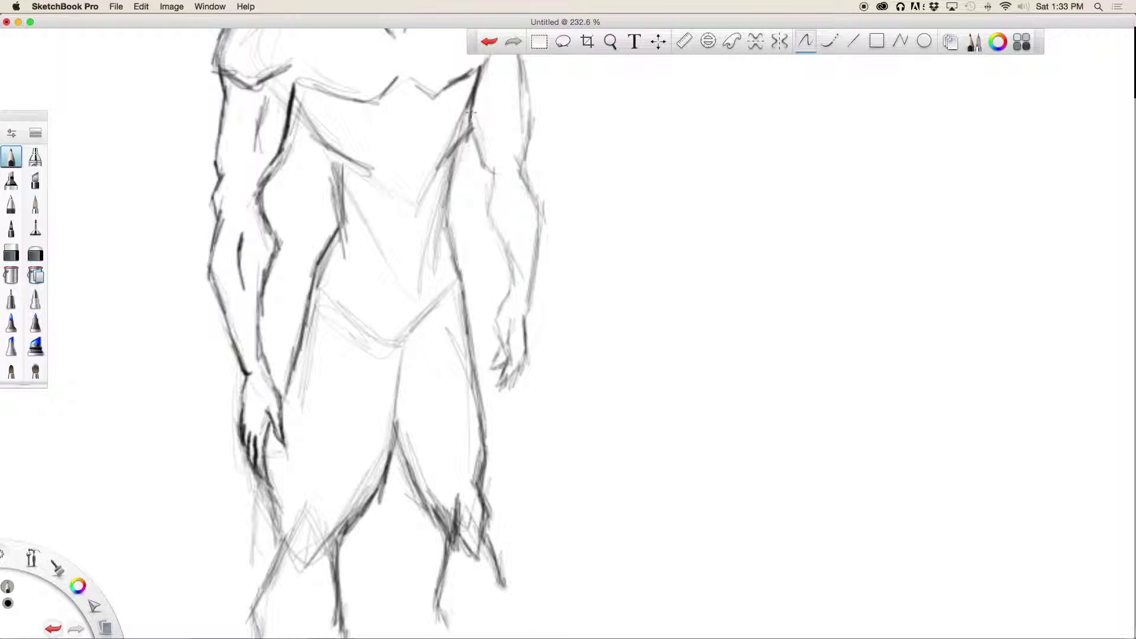
- Darken the right-hand arm's contours, add its muscle lines and define the fingers
mouse_move(478, 153)
mouse_down()
mouse_move(497, 196)
mouse_move(494, 233)
mouse_move(513, 260)
mouse_up()
drag(512, 184, 518, 236)
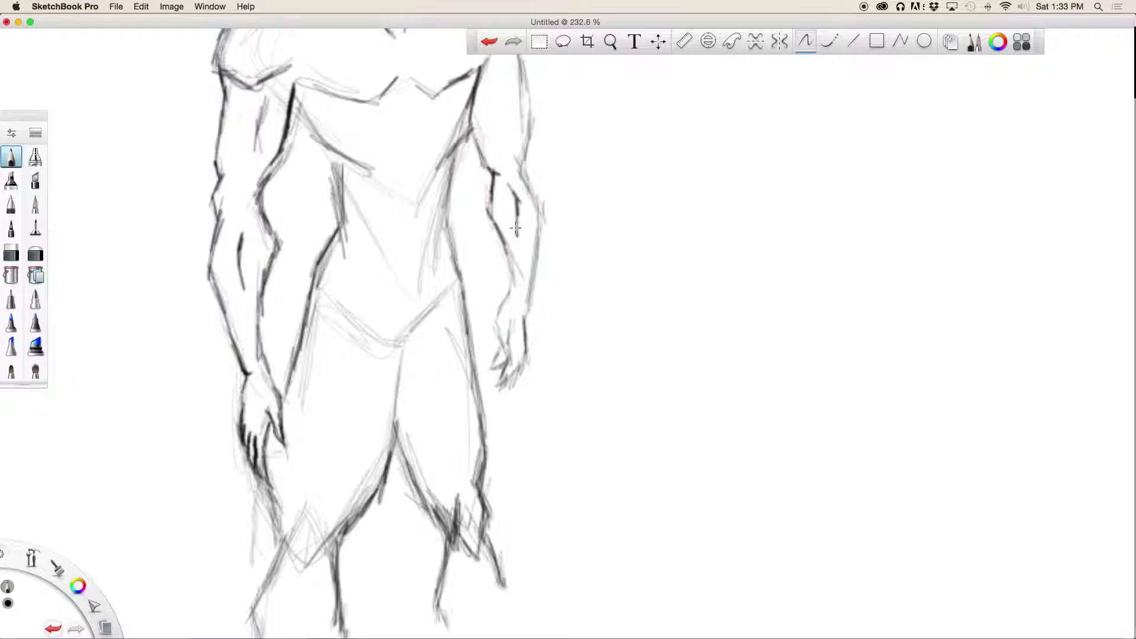
mouse_move(506, 95)
mouse_down()
mouse_move(537, 209)
mouse_move(523, 358)
mouse_move(504, 395)
mouse_move(496, 371)
mouse_move(507, 365)
mouse_up()
mouse_move(520, 326)
mouse_down()
mouse_move(510, 373)
mouse_move(522, 330)
mouse_move(512, 373)
mouse_move(499, 354)
mouse_move(496, 366)
mouse_move(501, 343)
mouse_move(507, 360)
mouse_move(497, 330)
mouse_move(510, 286)
mouse_move(500, 231)
mouse_up()
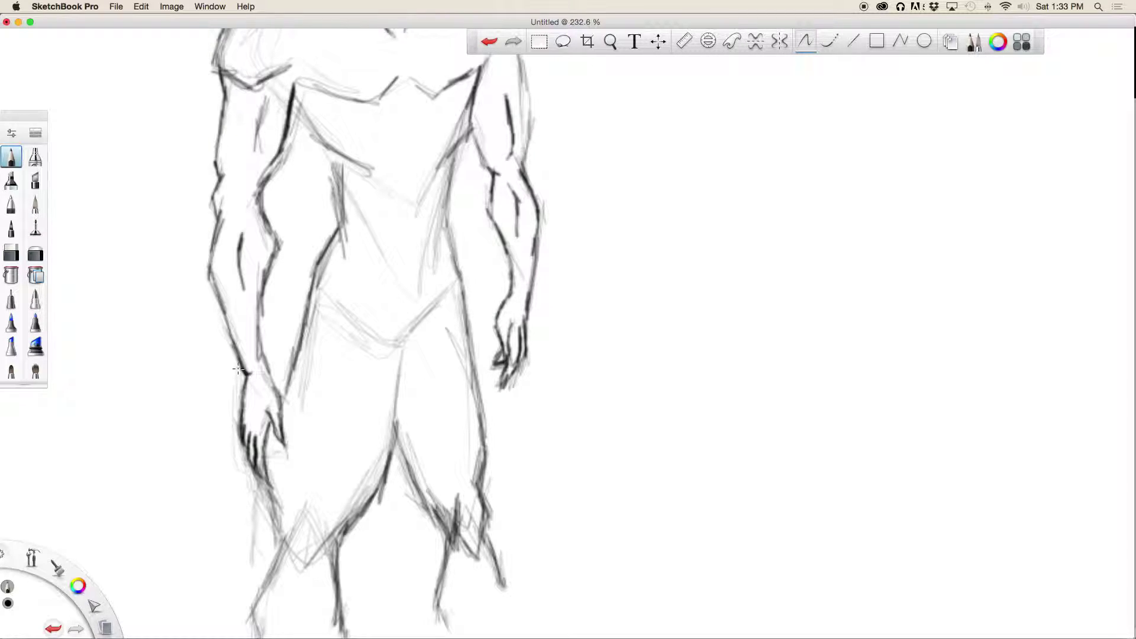
- Darken the chest and rib lines, and define the abdomen and pelvis with bold V-shaped strokes
scroll(237, 369, up, 2)
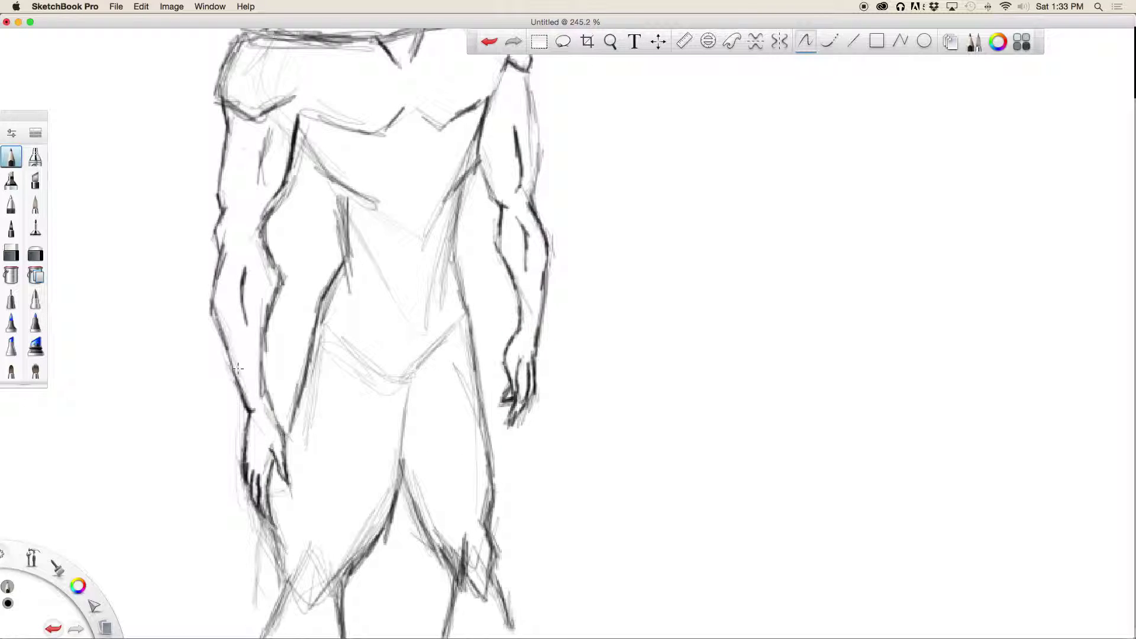
scroll(238, 368, down, 5)
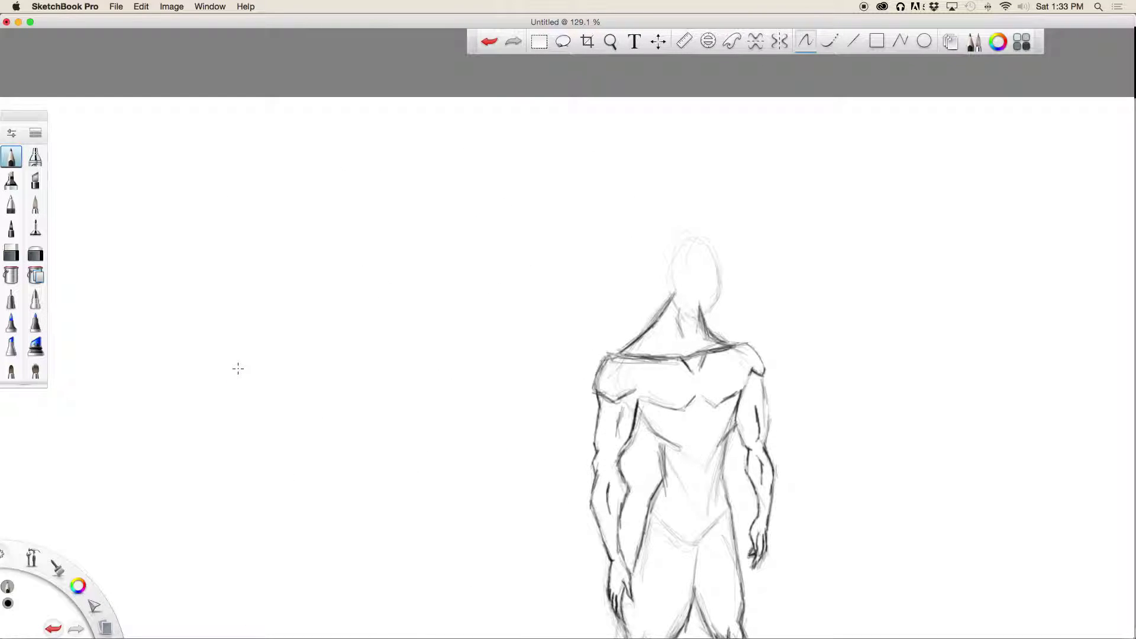
mouse_move(679, 448)
mouse_down()
mouse_move(702, 469)
mouse_move(720, 444)
mouse_move(697, 465)
mouse_move(665, 452)
mouse_move(679, 450)
mouse_move(636, 406)
mouse_up()
drag(637, 406, 659, 433)
mouse_move(678, 473)
mouse_down()
mouse_move(703, 507)
mouse_move(716, 468)
mouse_move(704, 502)
mouse_move(669, 461)
mouse_move(702, 515)
mouse_move(719, 468)
mouse_move(731, 509)
mouse_move(702, 544)
mouse_move(657, 513)
mouse_move(689, 540)
mouse_move(728, 513)
mouse_move(713, 529)
mouse_move(675, 531)
mouse_move(652, 505)
mouse_move(664, 519)
mouse_move(730, 491)
mouse_move(709, 457)
mouse_up()
mouse_move(684, 385)
mouse_down()
mouse_move(638, 395)
mouse_move(680, 413)
mouse_move(700, 408)
mouse_move(699, 395)
mouse_move(717, 405)
mouse_move(740, 391)
mouse_up()
key(super+0)
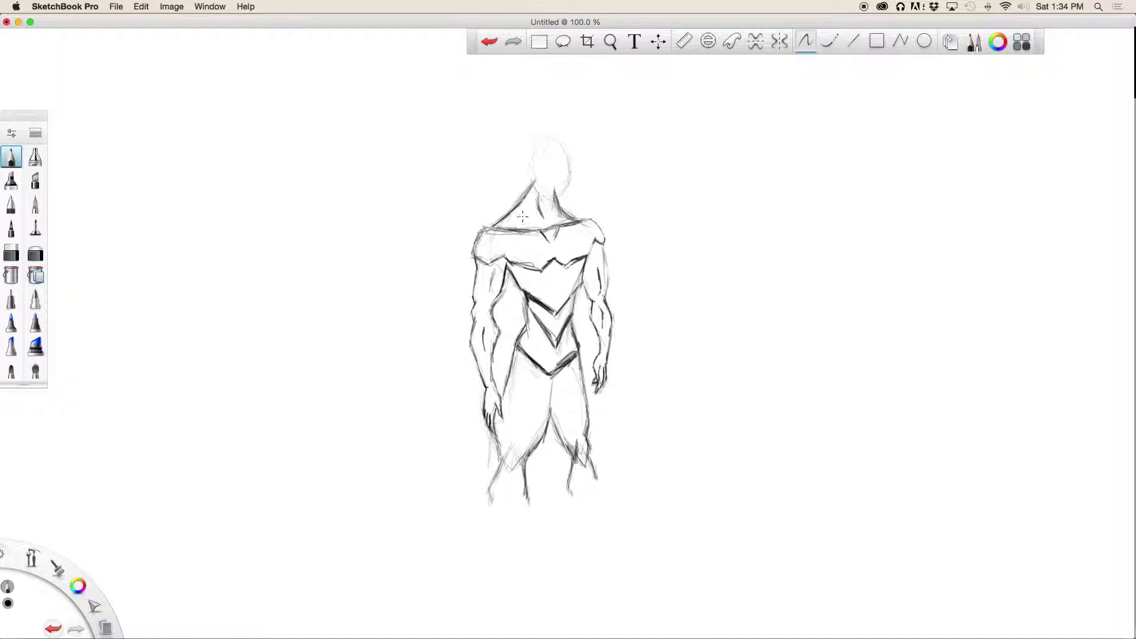
- Add muscle lines to the neck and outline the head as a darker oval tapering to the chin
mouse_move(530, 208)
mouse_down()
mouse_move(520, 220)
mouse_move(536, 224)
mouse_up()
scroll(544, 157, up, 1)
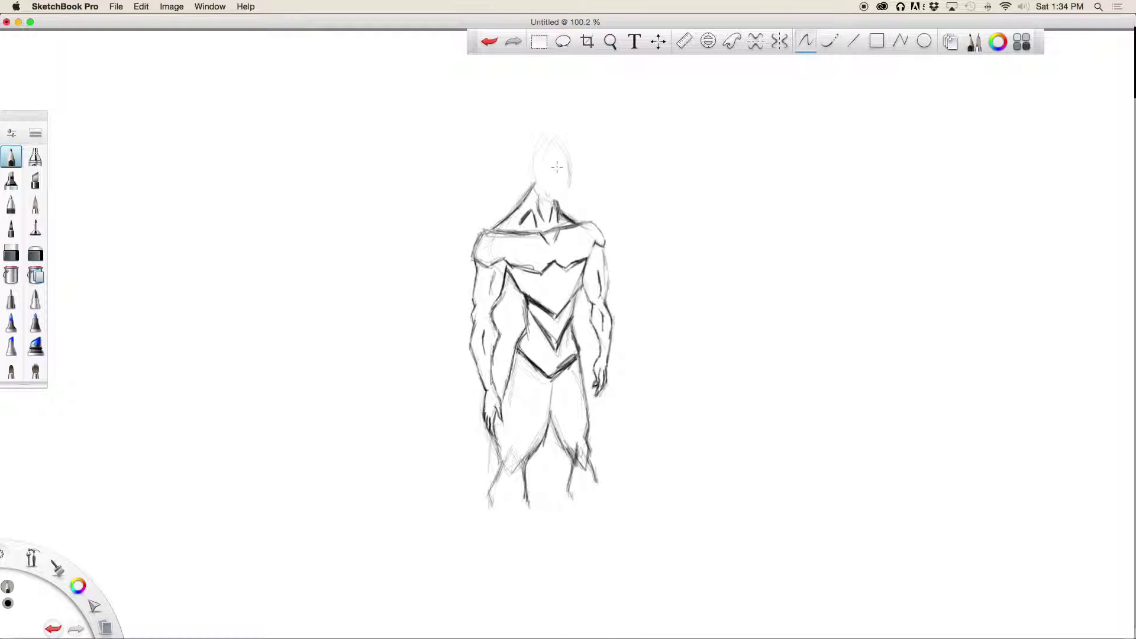
scroll(557, 167, down, 1)
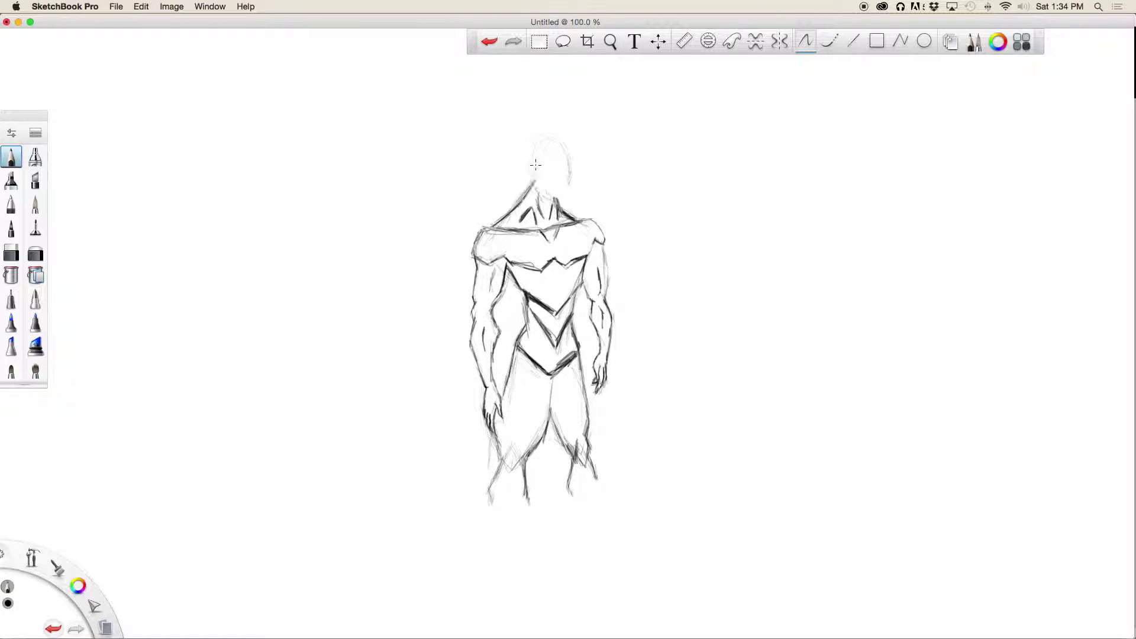
mouse_move(536, 172)
mouse_down()
mouse_move(554, 201)
mouse_move(566, 170)
mouse_move(563, 148)
mouse_move(548, 137)
mouse_move(534, 154)
mouse_move(538, 184)
mouse_move(534, 151)
mouse_move(563, 155)
mouse_up()
drag(487, 406, 491, 403)
- Draw the eyes and thick angled eyebrows on the face
scroll(602, 331, up, 10)
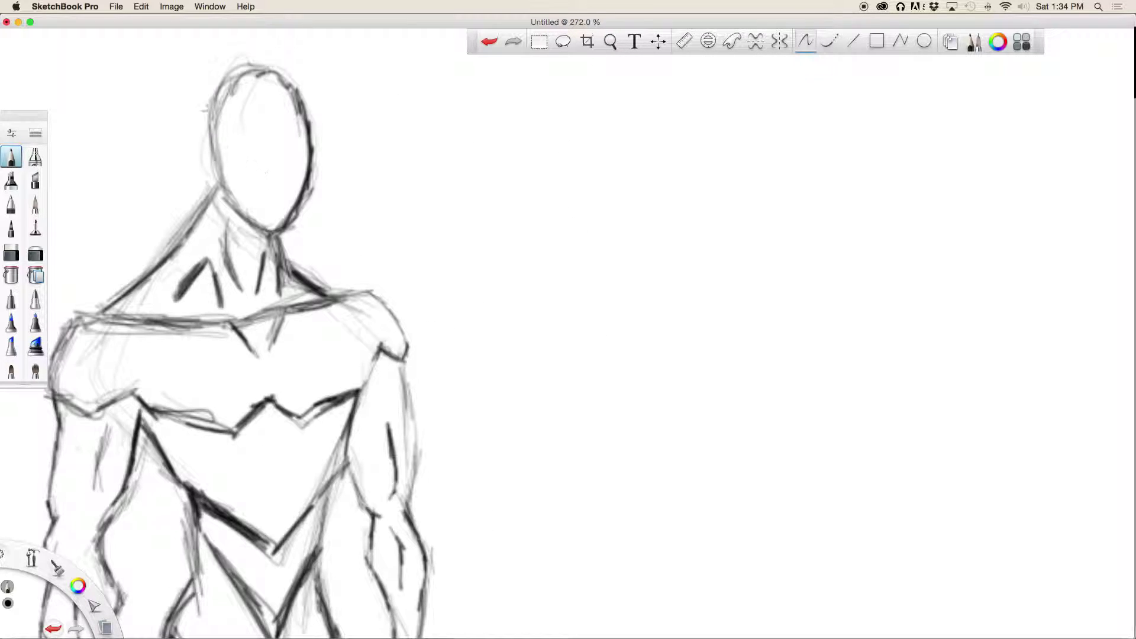
key(super+0)
scroll(250, 150, up, 5)
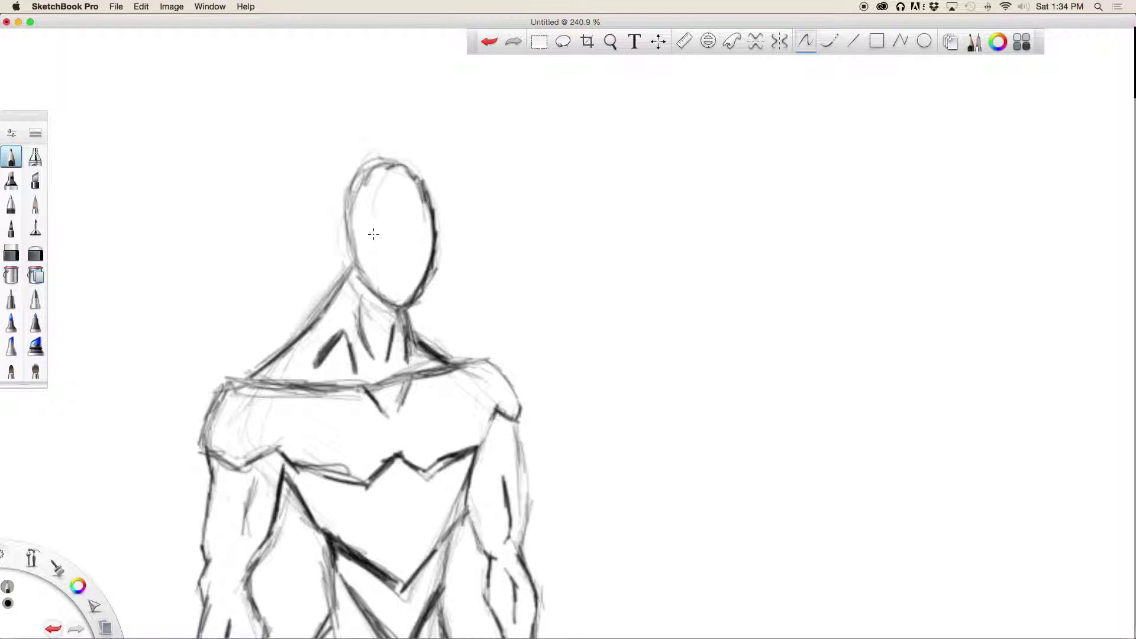
drag(380, 235, 389, 239)
mouse_move(434, 235)
mouse_down()
mouse_move(412, 242)
mouse_move(435, 233)
mouse_move(415, 239)
mouse_move(425, 242)
mouse_up()
mouse_move(374, 203)
mouse_down()
mouse_move(352, 224)
mouse_move(395, 228)
mouse_move(372, 258)
mouse_move(381, 260)
mouse_move(352, 229)
mouse_move(393, 231)
mouse_move(360, 227)
mouse_move(365, 218)
mouse_move(397, 231)
mouse_move(430, 218)
mouse_up()
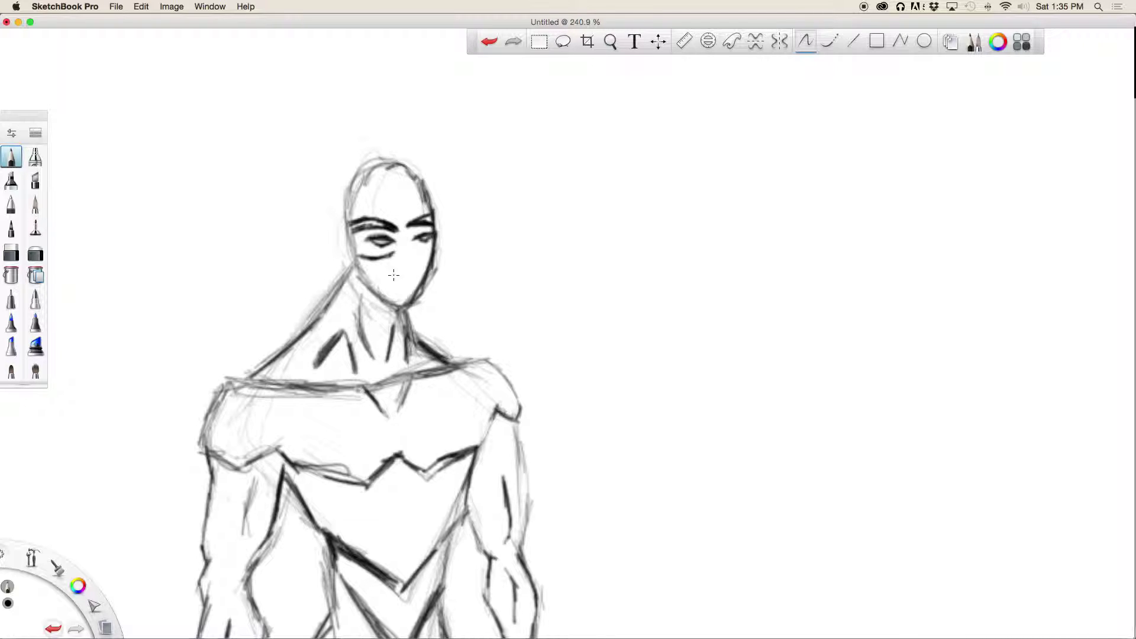
- Draw the mouth, nose and cheek lines, and add an ear on the left-hand side of the head
drag(395, 275, 411, 275)
drag(420, 255, 430, 256)
mouse_move(395, 255)
mouse_down()
mouse_move(361, 267)
mouse_move(388, 262)
mouse_move(357, 256)
mouse_up()
mouse_move(347, 255)
mouse_down()
mouse_move(338, 236)
mouse_move(355, 230)
mouse_up()
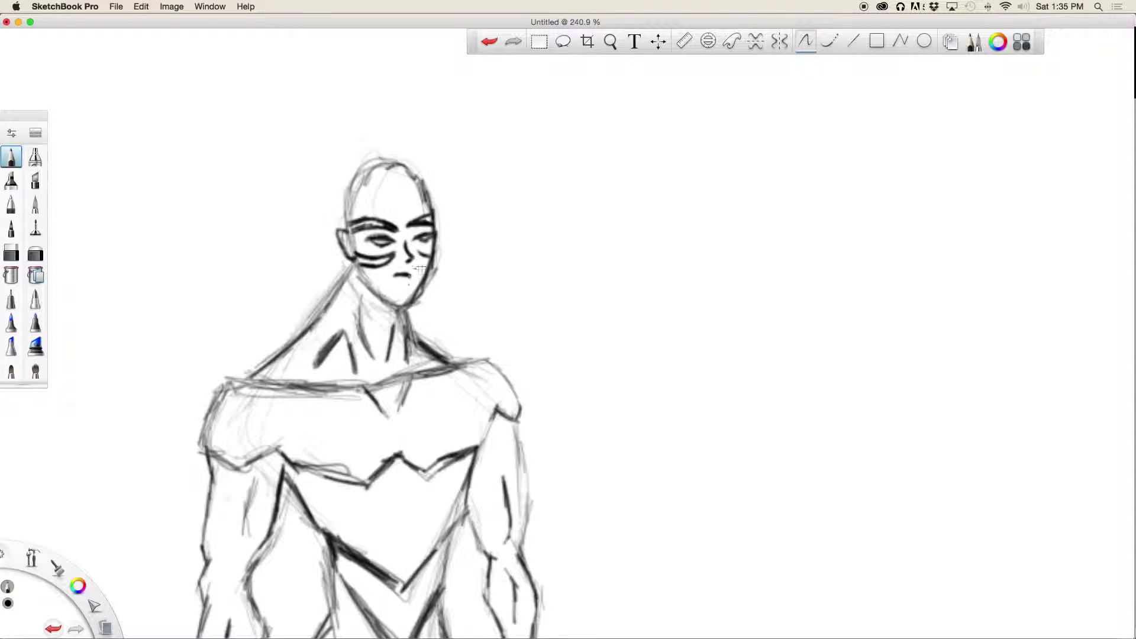
- Sketch a V-shaped line below the knee and a lower leg tapering to the ankle on the figure's left-hand side
key(super+0)
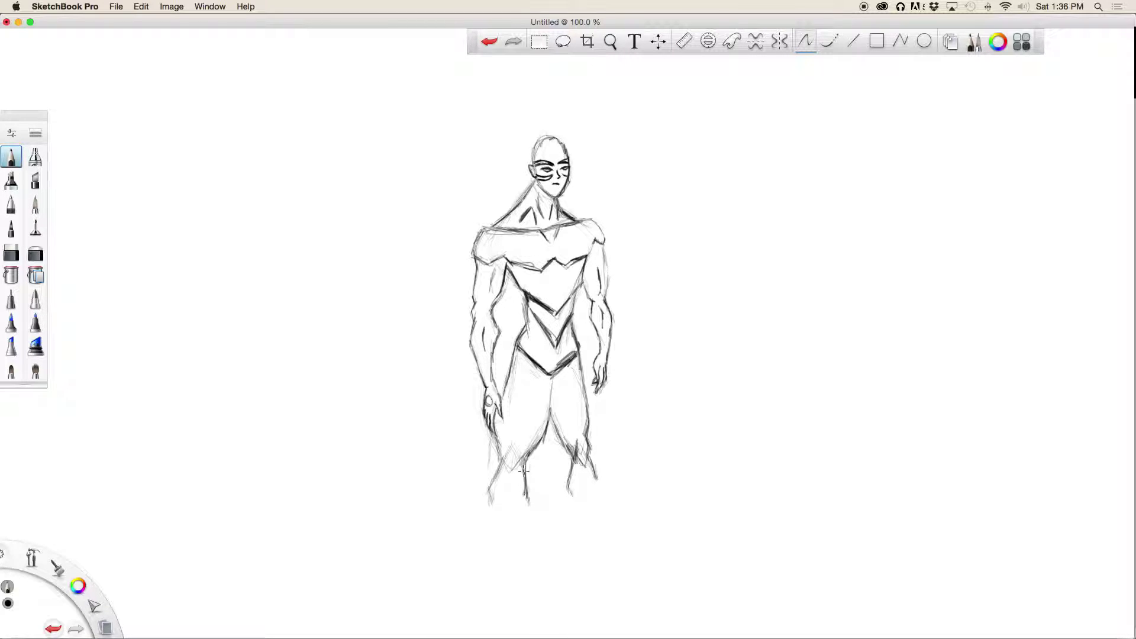
mouse_move(525, 478)
mouse_down()
mouse_move(523, 510)
mouse_move(507, 515)
mouse_up()
drag(491, 492, 500, 510)
drag(490, 504, 506, 606)
drag(525, 519, 506, 600)
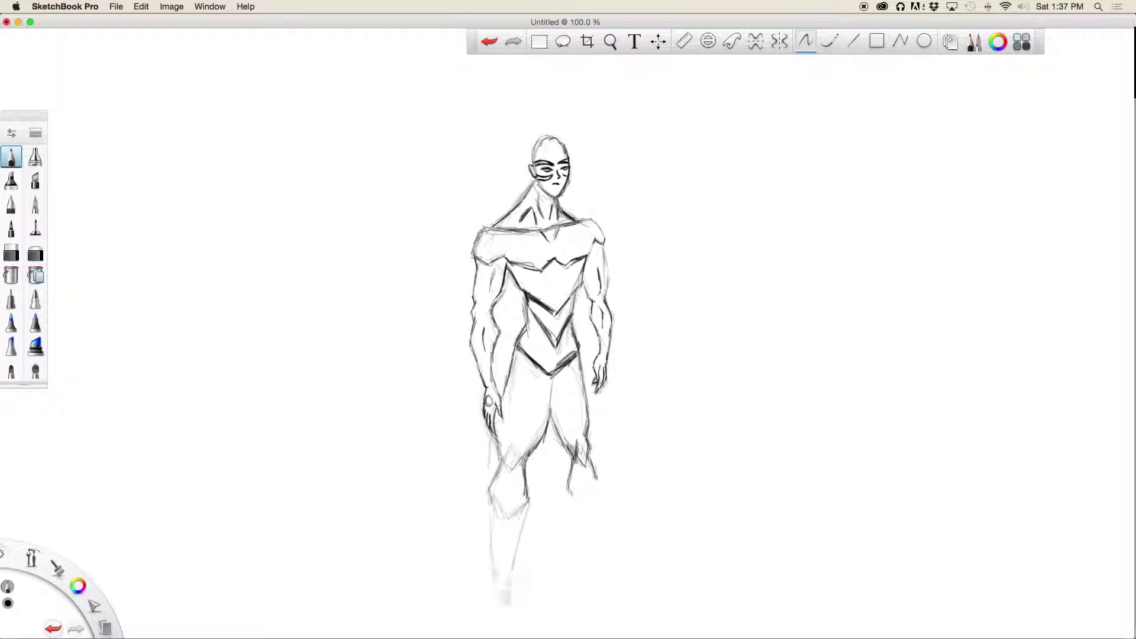
mouse_move(529, 505)
mouse_down()
mouse_move(505, 526)
mouse_move(500, 505)
mouse_move(494, 534)
mouse_move(495, 512)
mouse_move(497, 582)
mouse_up()
- Sketch the right-hand lower leg as a tapering shape and darken the outlines of the left-hand shin
drag(573, 468, 590, 565)
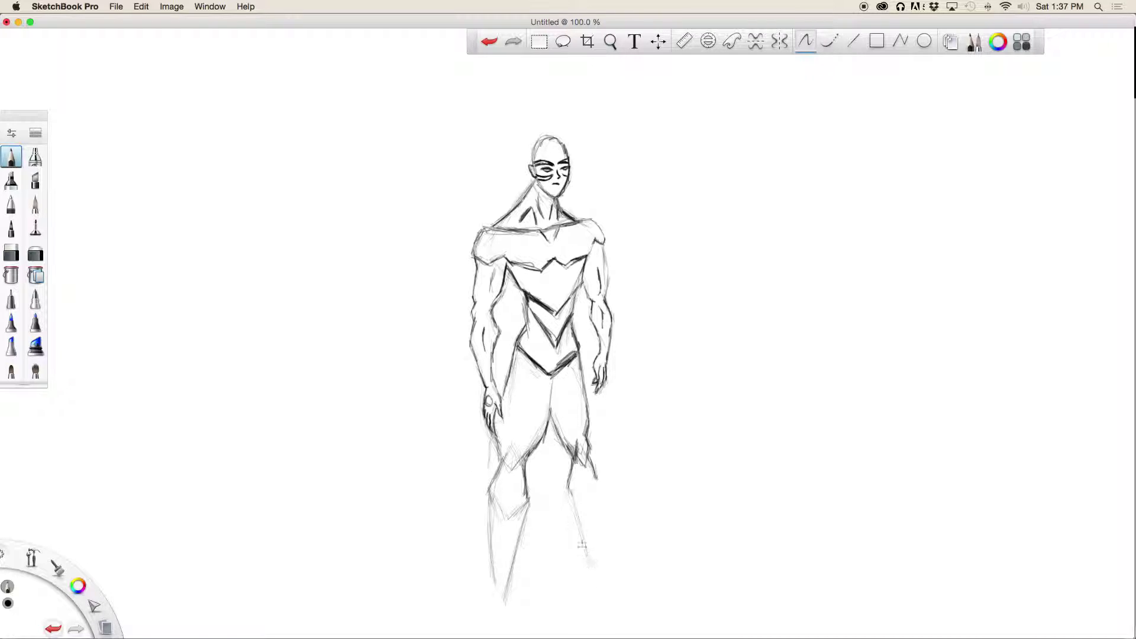
drag(599, 473, 593, 576)
mouse_move(570, 488)
mouse_down()
mouse_move(592, 569)
mouse_move(597, 545)
mouse_up()
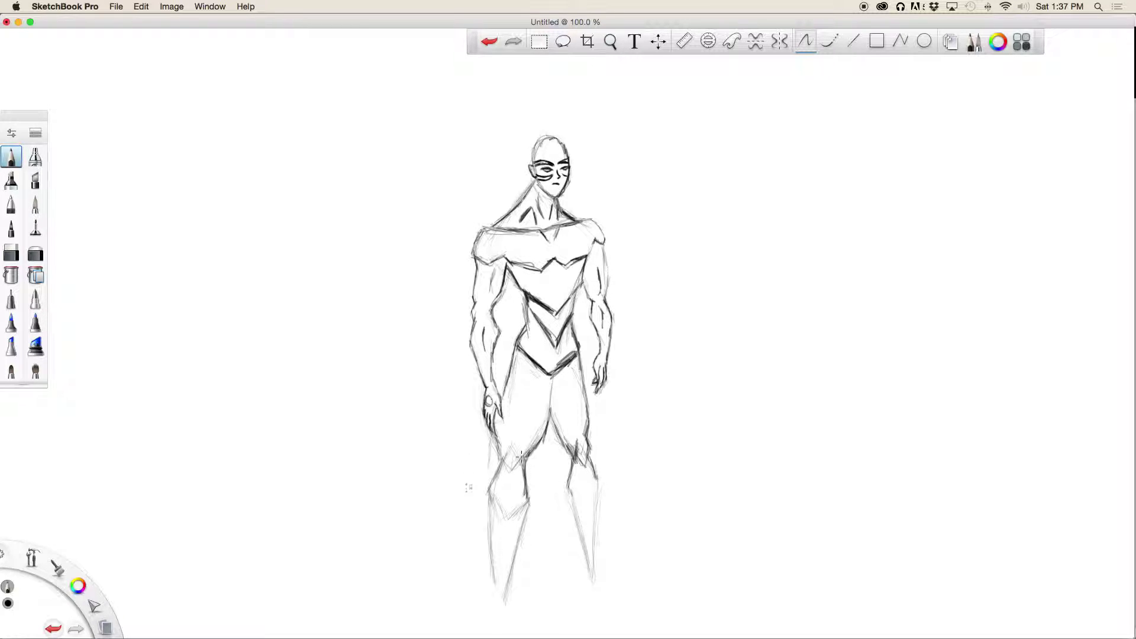
mouse_move(490, 494)
mouse_down()
mouse_move(499, 624)
mouse_move(491, 567)
mouse_move(500, 620)
mouse_move(512, 556)
mouse_move(510, 571)
mouse_up()
mouse_move(507, 616)
mouse_down()
mouse_move(517, 542)
mouse_move(506, 612)
mouse_move(484, 508)
mouse_up()
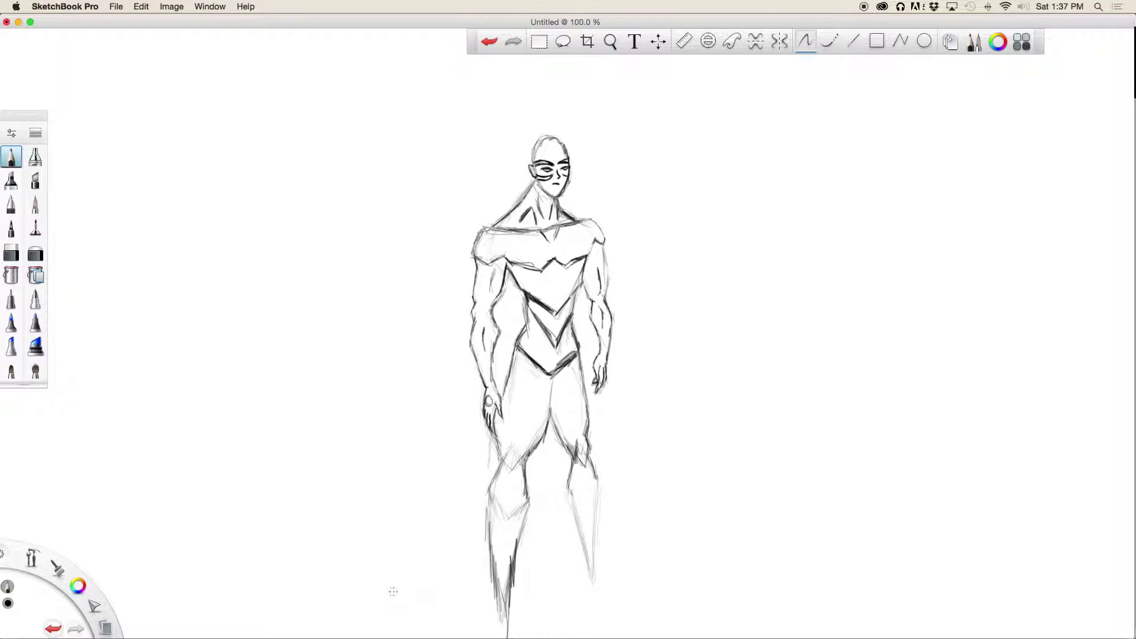
- Draw spiky ground strokes to the left of the figure and a tall jagged mountain ridge to its right
mouse_move(402, 498)
mouse_down()
mouse_move(402, 525)
mouse_move(450, 466)
mouse_move(449, 562)
mouse_move(462, 526)
mouse_move(465, 560)
mouse_move(476, 513)
mouse_up()
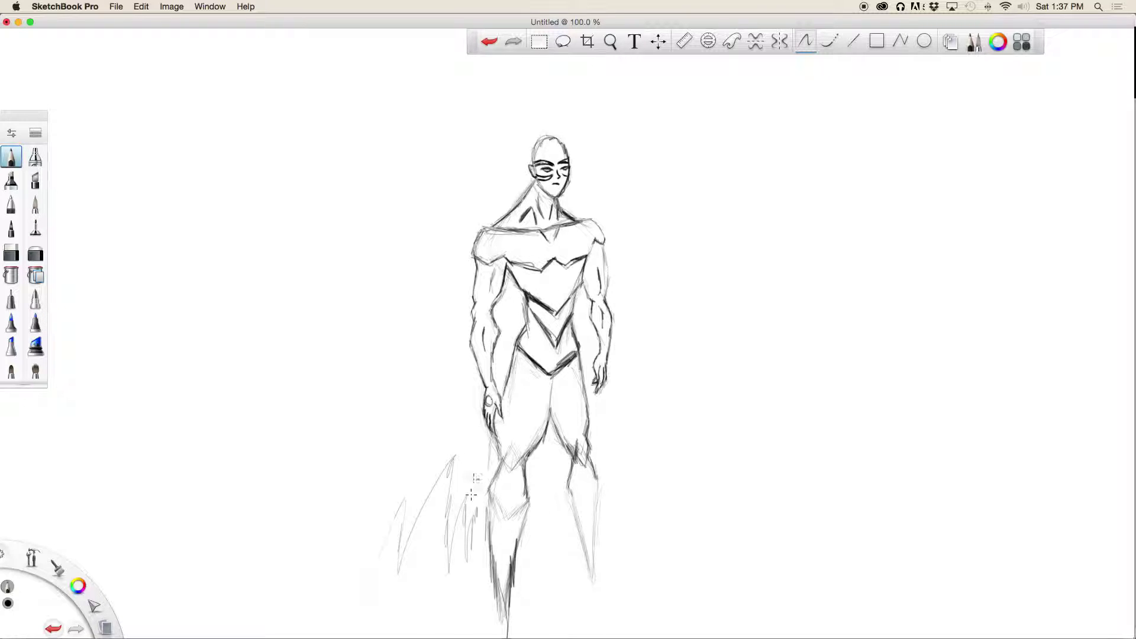
mouse_move(634, 510)
mouse_down()
mouse_move(667, 470)
mouse_move(677, 353)
mouse_move(704, 374)
mouse_move(742, 440)
mouse_move(752, 372)
mouse_move(832, 512)
mouse_up()
mouse_move(865, 534)
mouse_down()
mouse_move(890, 589)
mouse_move(808, 438)
mouse_move(765, 408)
mouse_move(754, 441)
mouse_move(671, 307)
mouse_move(665, 470)
mouse_up()
mouse_move(664, 378)
mouse_down()
mouse_move(632, 450)
mouse_move(619, 573)
mouse_up()
- Add spiky grass-like strokes between and over the lower legs, and erase the rough lines around the left-hand knee
mouse_move(537, 538)
mouse_down()
mouse_move(544, 502)
mouse_move(554, 541)
mouse_move(556, 522)
mouse_move(563, 530)
mouse_move(556, 543)
mouse_move(541, 515)
mouse_move(535, 536)
mouse_move(539, 440)
mouse_move(582, 535)
mouse_move(583, 602)
mouse_move(591, 570)
mouse_move(601, 602)
mouse_move(595, 465)
mouse_move(569, 508)
mouse_move(568, 490)
mouse_move(589, 571)
mouse_move(587, 535)
mouse_move(592, 554)
mouse_move(601, 509)
mouse_up()
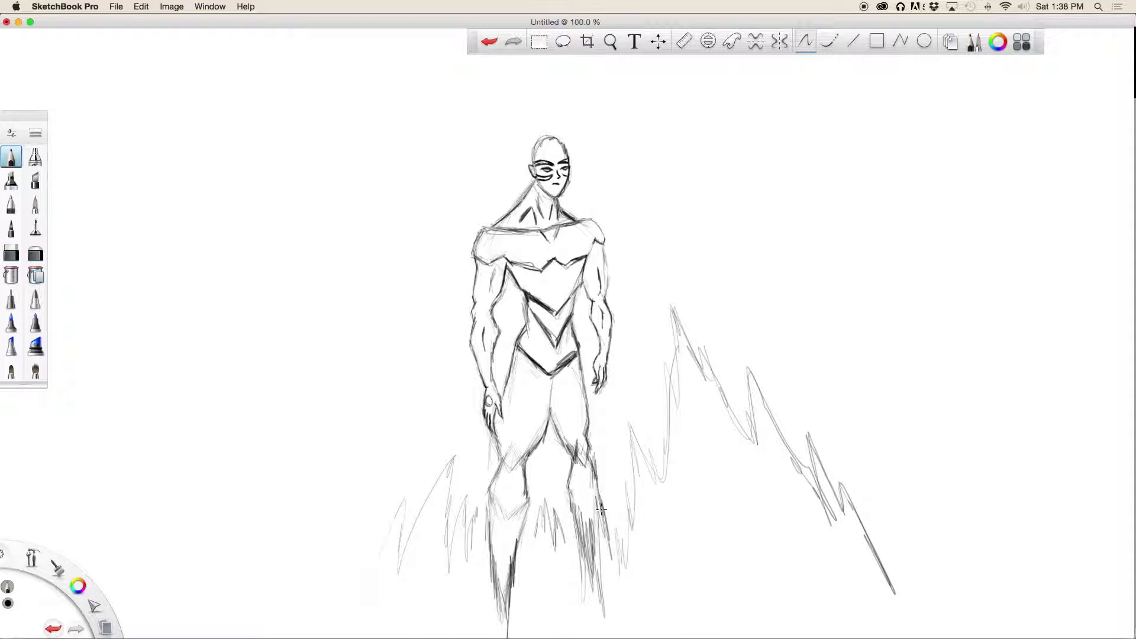
mouse_move(480, 531)
mouse_down()
mouse_move(485, 555)
mouse_move(496, 536)
mouse_move(502, 560)
mouse_move(521, 536)
mouse_up()
key(e)
mouse_move(479, 497)
mouse_down()
mouse_move(500, 509)
mouse_move(506, 488)
mouse_up()
key(e)
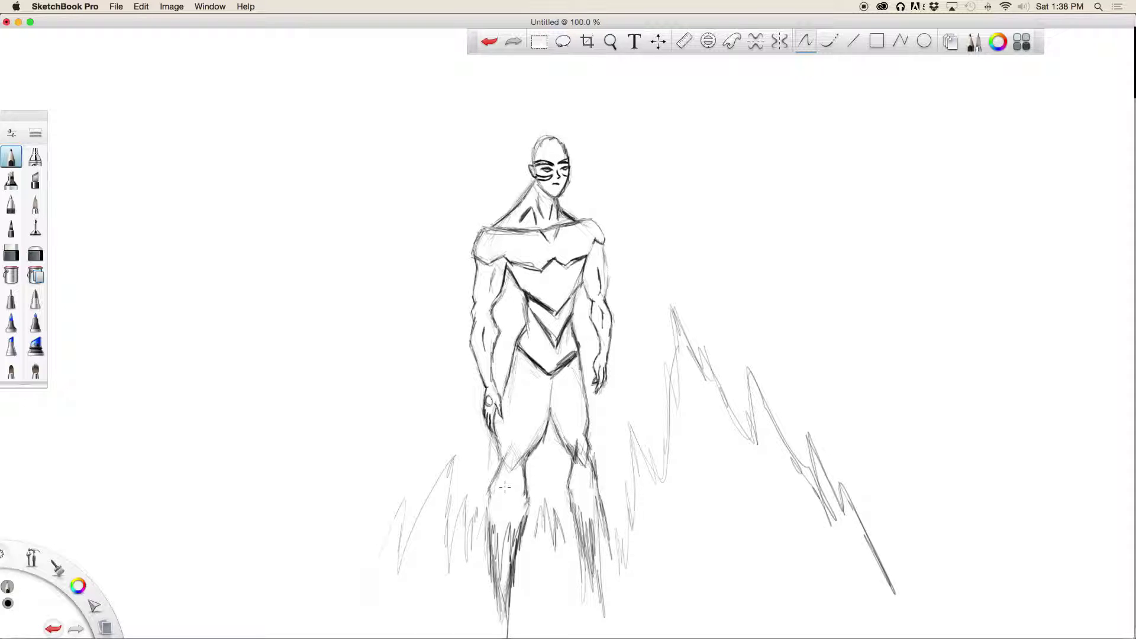
click(531, 397)
drag(513, 356, 520, 378)
click(531, 381)
click(114, 6)
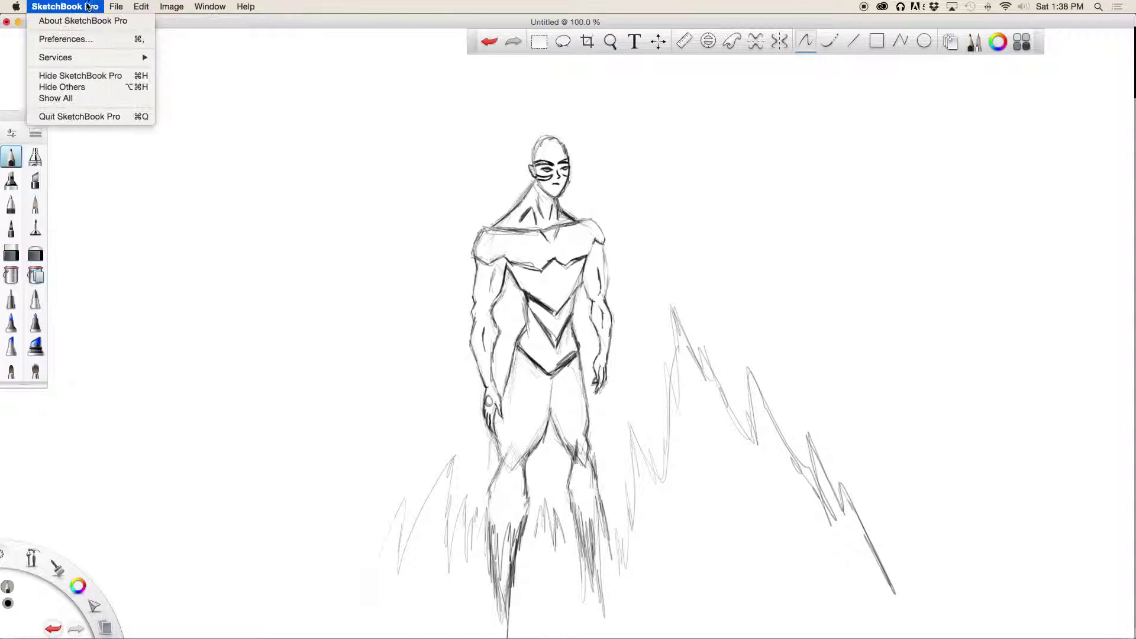